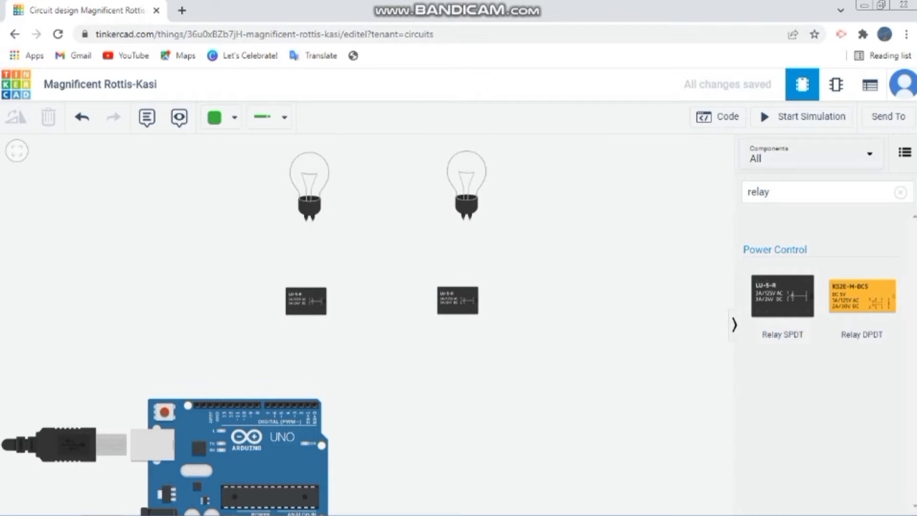
Find the Function Generator component by searching "func" and place it to the right of the two relays
left_click(900, 192)
left_click(811, 192)
type("func")
left_click_drag(782, 296, 664, 340)
left_click(734, 325)
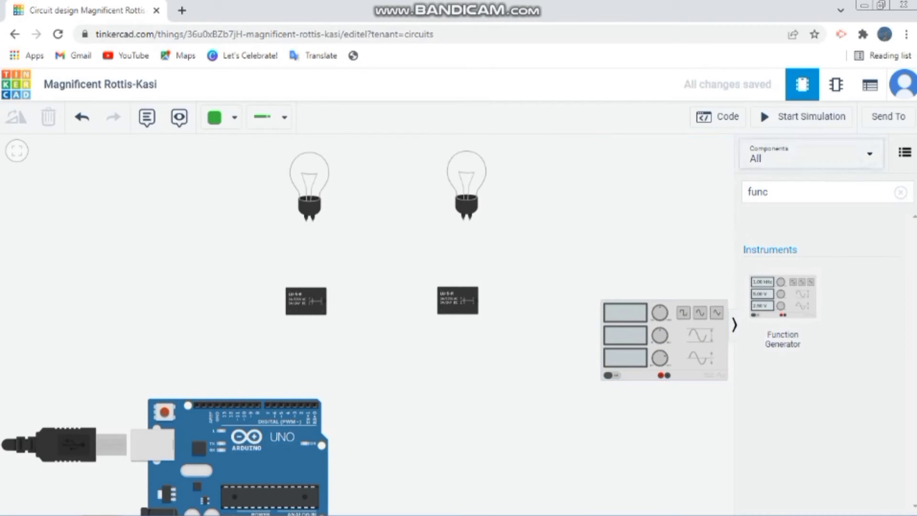
Set the function generator to a frequency of 60 Hz, an amplitude of 220 V and the Sine function
key("BackSpace")
key("BackSpace")
key("BackSpace")
key("BackSpace")
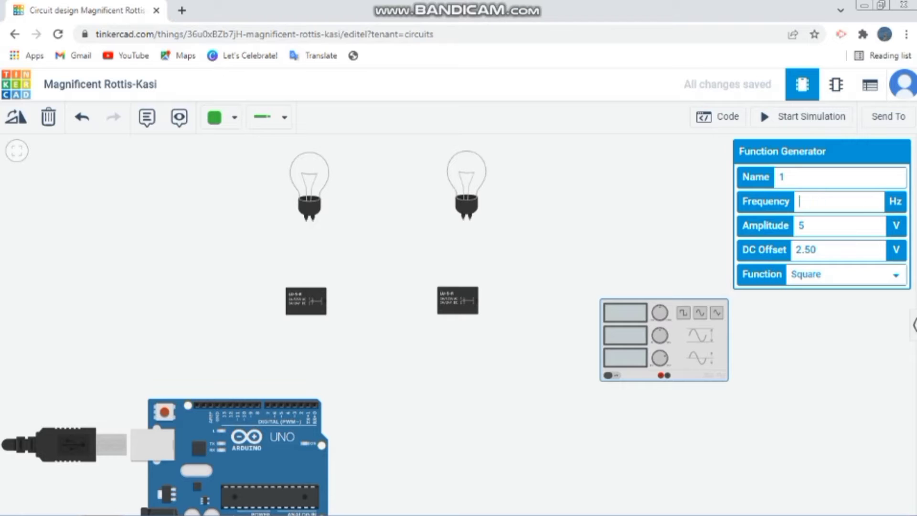
type("60")
key("Tab")
type("220")
left_click(846, 275)
left_click(831, 305)
left_click(783, 339)
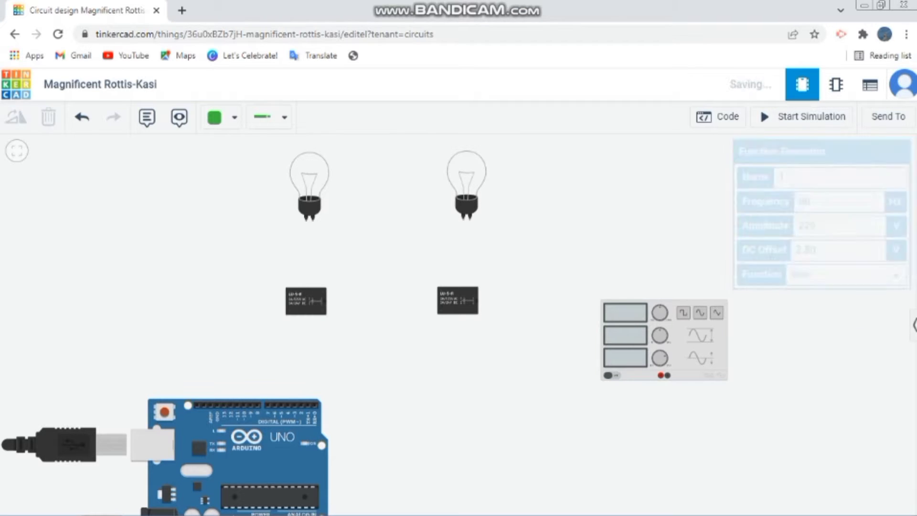
Wire the left relay's Terminal 5 to the Arduino's GND pin with a squared-off route and colour the wire black
left_click(297, 291)
left_click(296, 275)
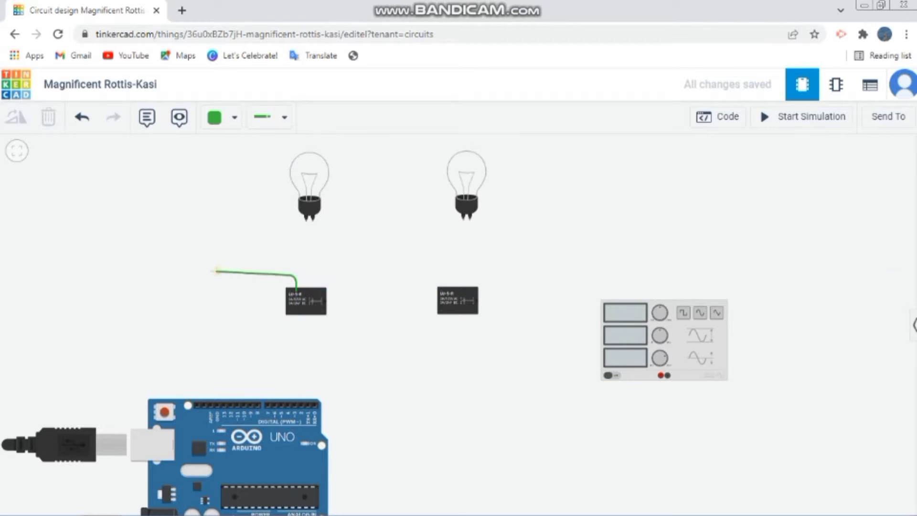
left_click(204, 275)
left_click(217, 404)
left_click_drag(205, 276, 217, 275)
left_click(296, 276)
left_click(221, 118)
left_click(239, 146)
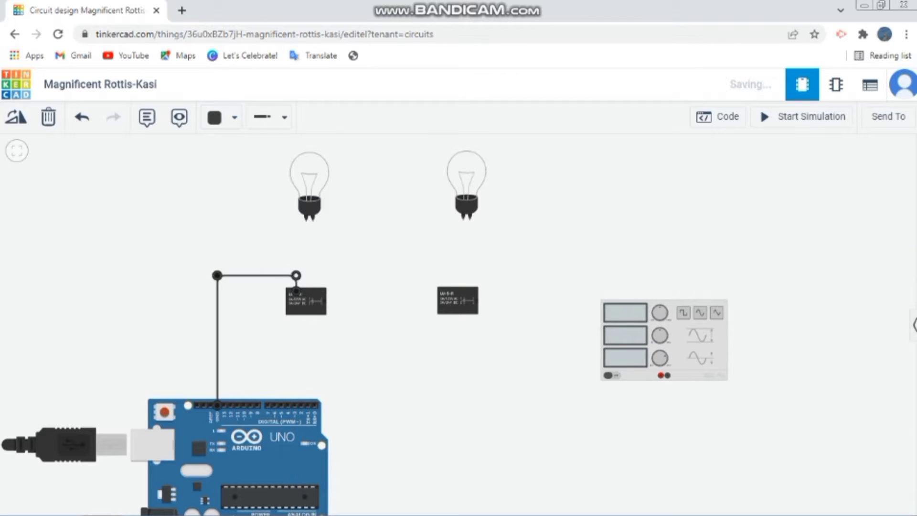
left_click(448, 290)
left_click(448, 265)
left_click(219, 264)
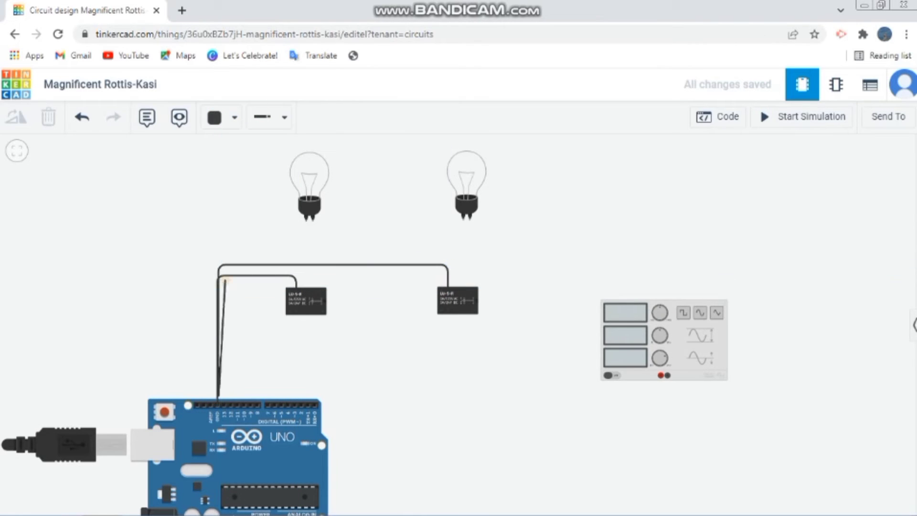
key("Escape")
Wire the right relay's Terminal 5 to the Arduino's GND pin in black, routed straight above the left relay's ground wire
left_click(448, 290)
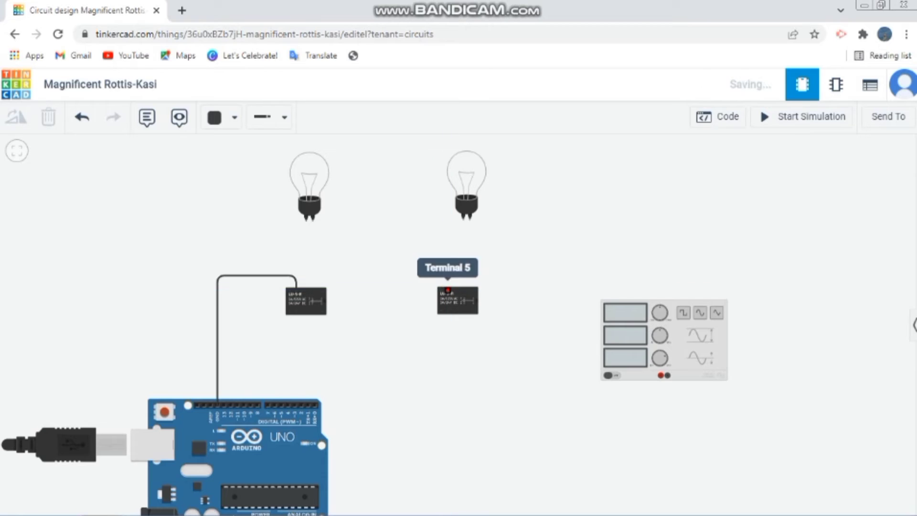
left_click(448, 264)
left_click(219, 265)
left_click(218, 405)
left_click_drag(219, 265, 217, 265)
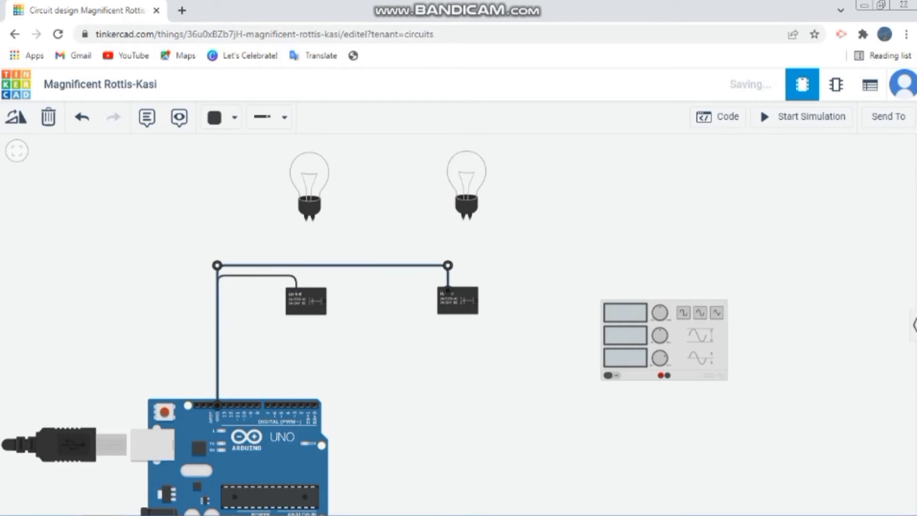
left_click(448, 265)
key("Escape")
Wire the left relay's lower coil terminal to Arduino digital pin 13, routed below the relay
left_click(296, 311)
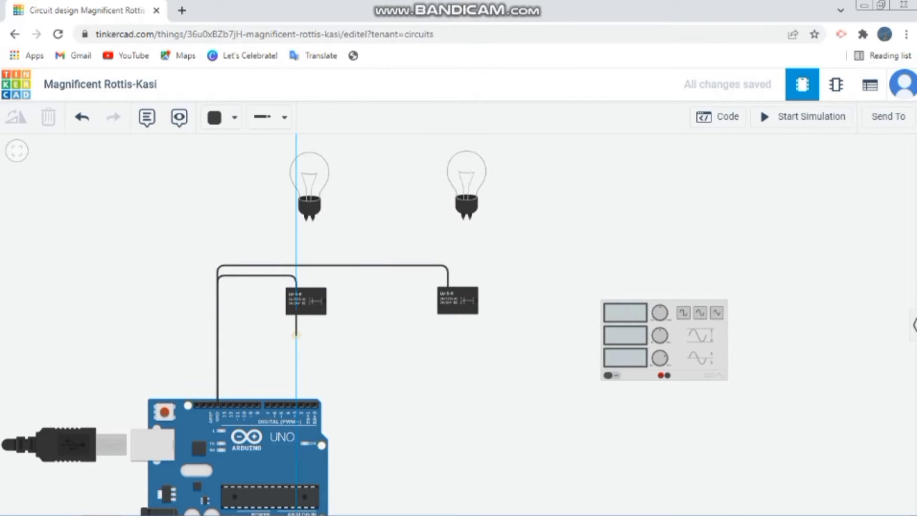
left_click(296, 381)
left_click(218, 406)
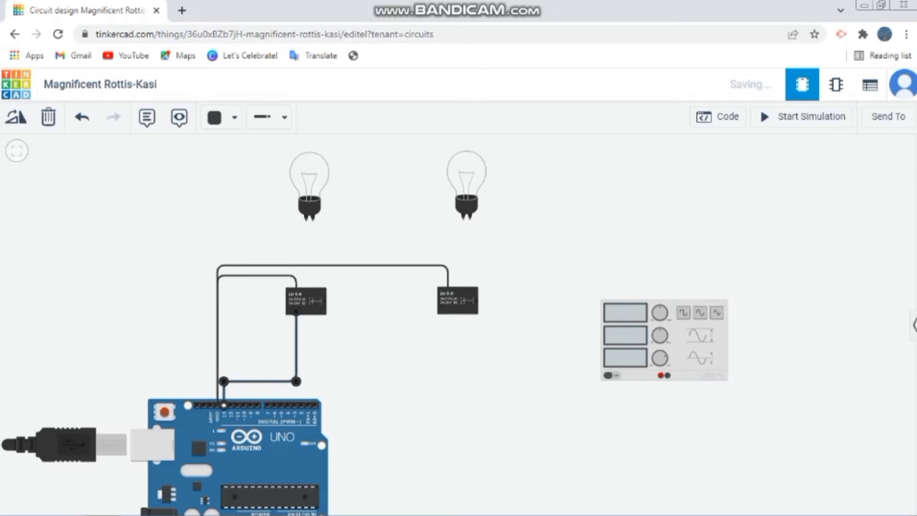
Colour the wire between the left relay and Arduino pin 13 green
left_click(234, 117)
left_click(252, 231)
left_click(233, 117)
left_click(253, 323)
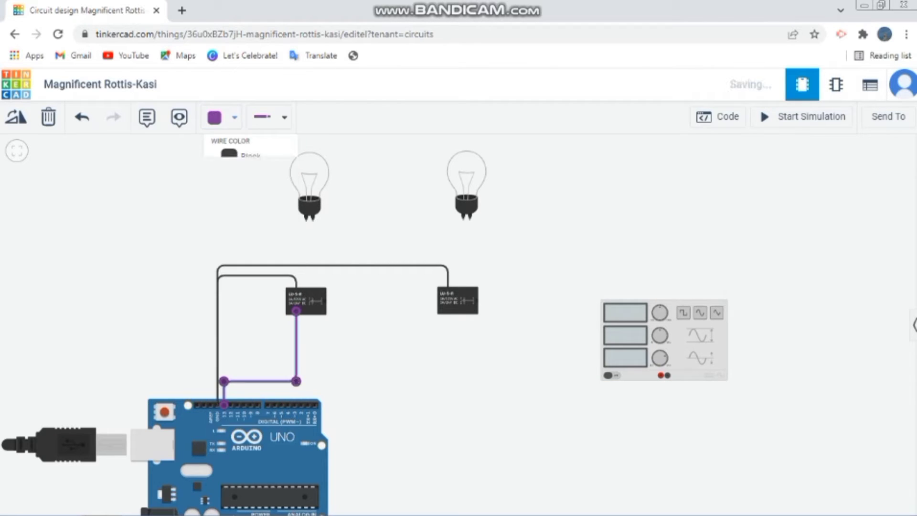
left_click(234, 117)
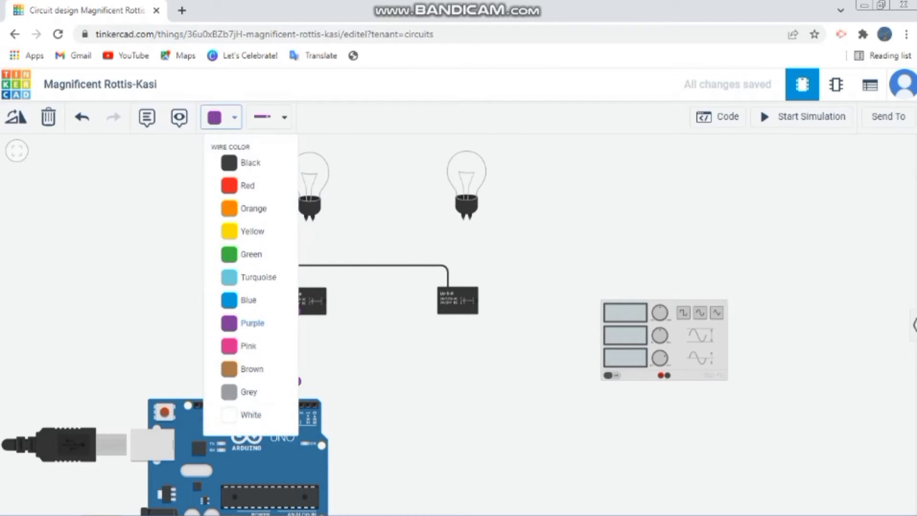
left_click(252, 252)
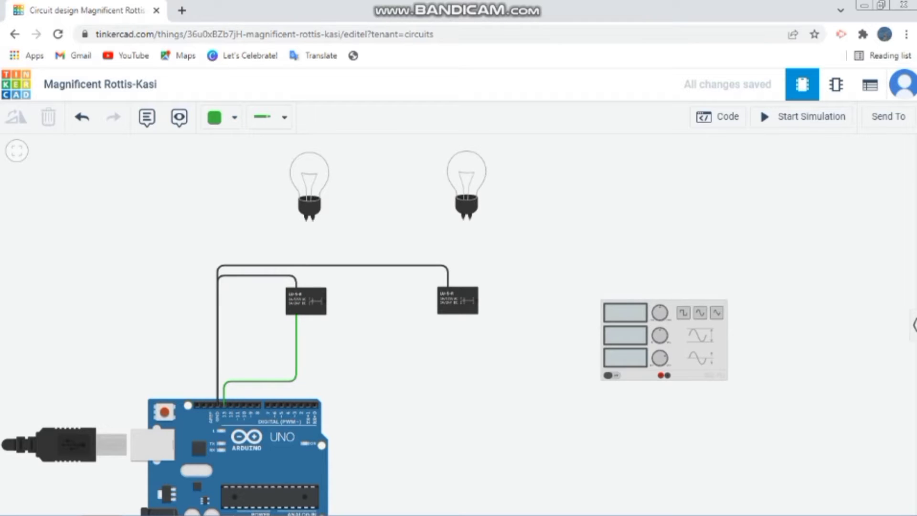
Connect the left bulb's first terminal to the left relay's Terminal 1 with a green wire
left_click(306, 221)
left_click(306, 276)
left_click(323, 276)
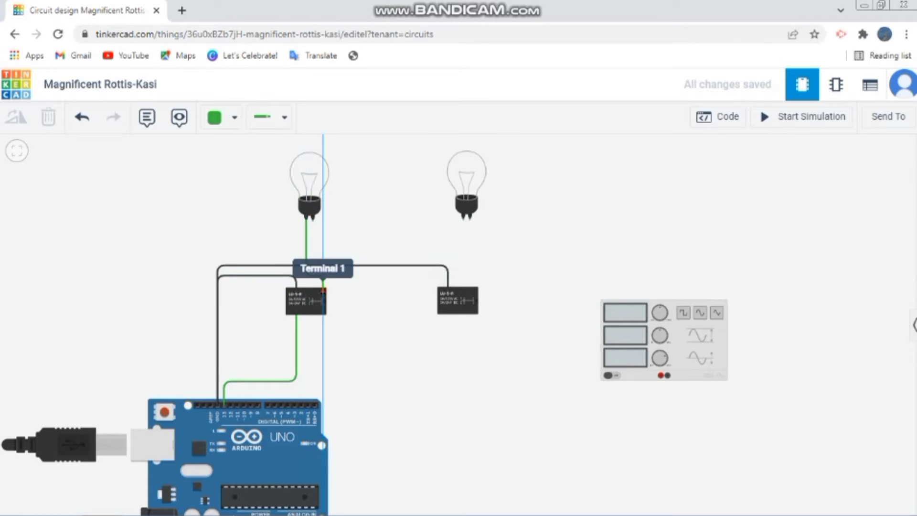
left_click(323, 290)
left_click(356, 298)
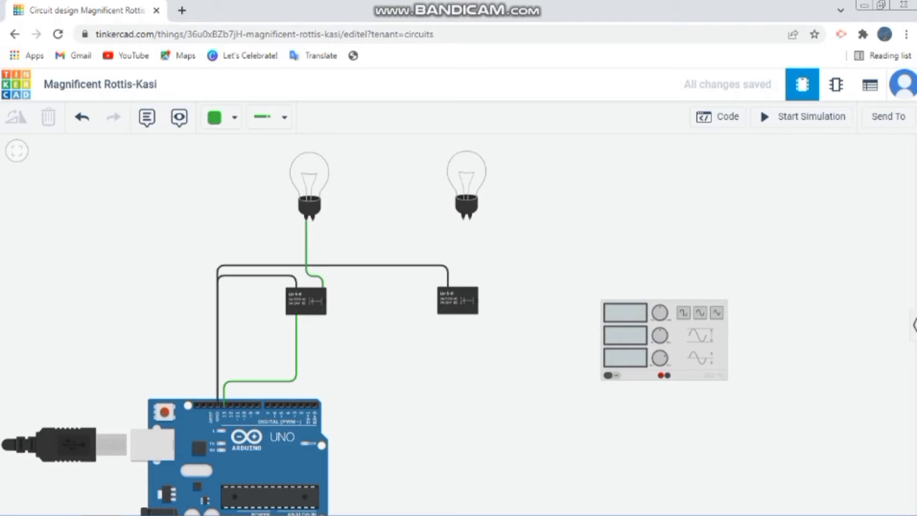
Run a green wire from the left relay's upper-left terminal to the function generator's Negative terminal, routed below the relays
left_click(288, 291)
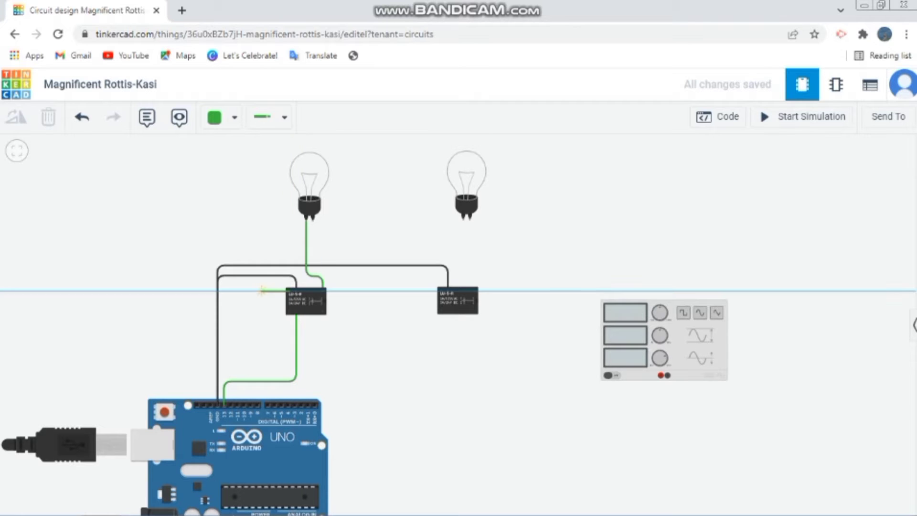
left_click(244, 291)
left_click(244, 348)
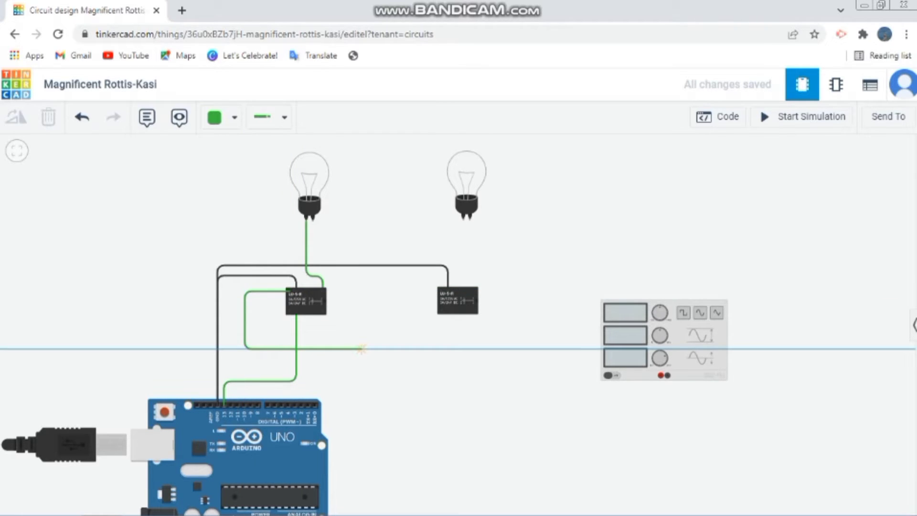
left_click(361, 349)
left_click(361, 396)
left_click(668, 396)
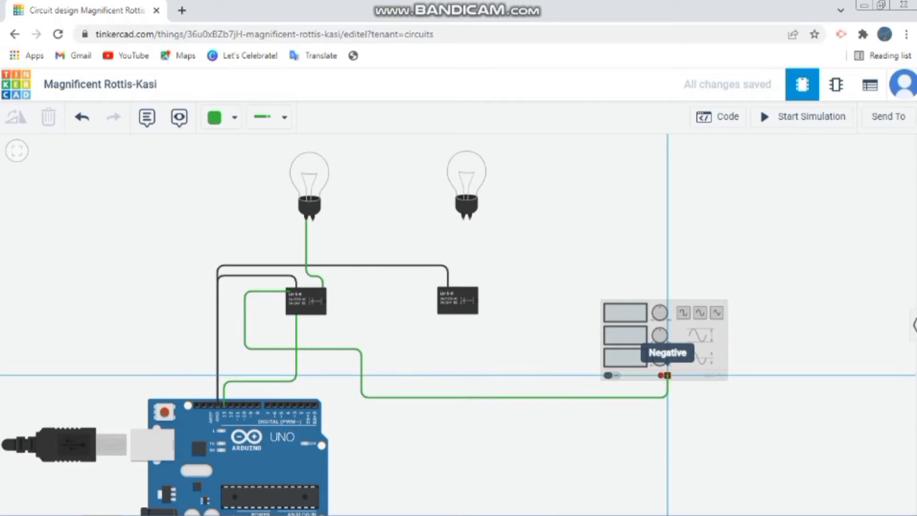
left_click(667, 375)
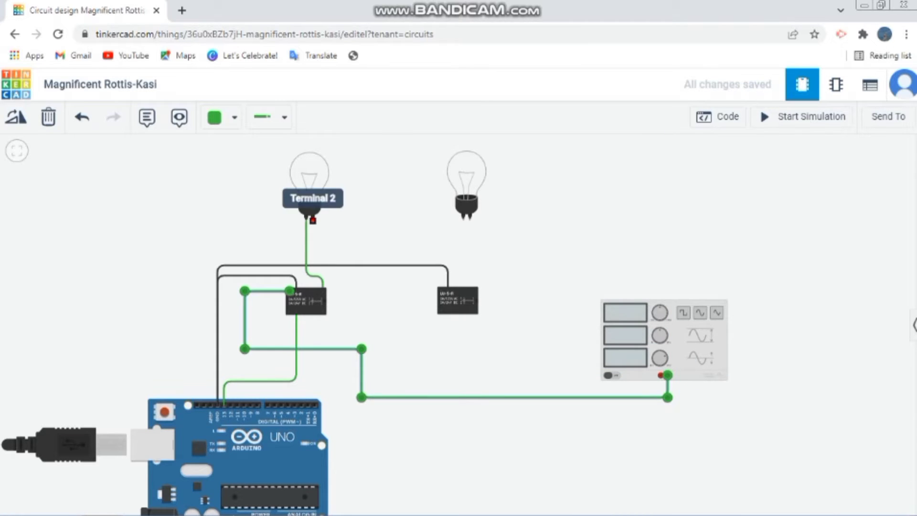
Run a green wire from the left bulb's Terminal 2 over the right bulb to the function generator's positive terminal
left_click(313, 216)
left_click(381, 248)
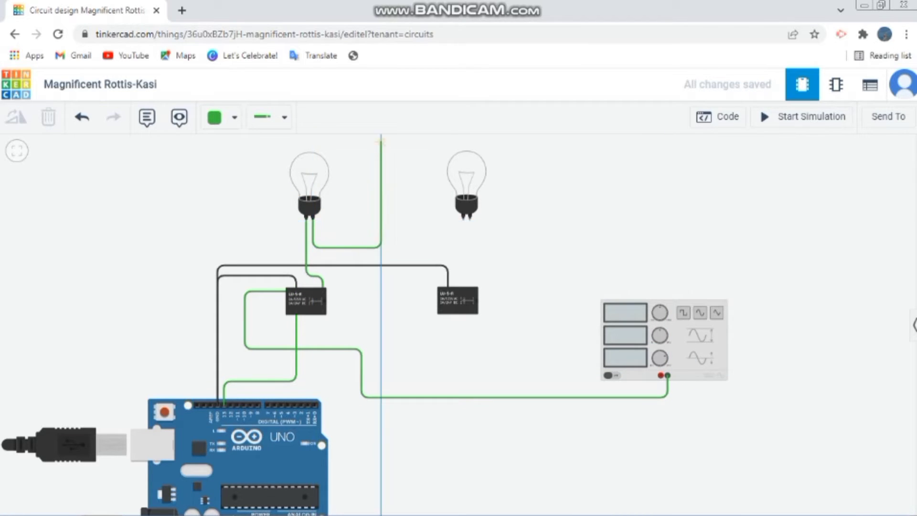
left_click(381, 142)
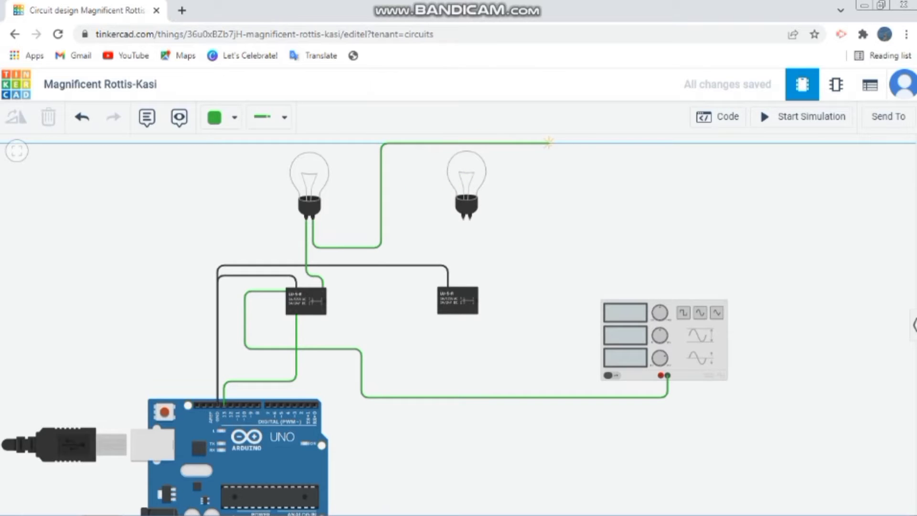
left_click(583, 143)
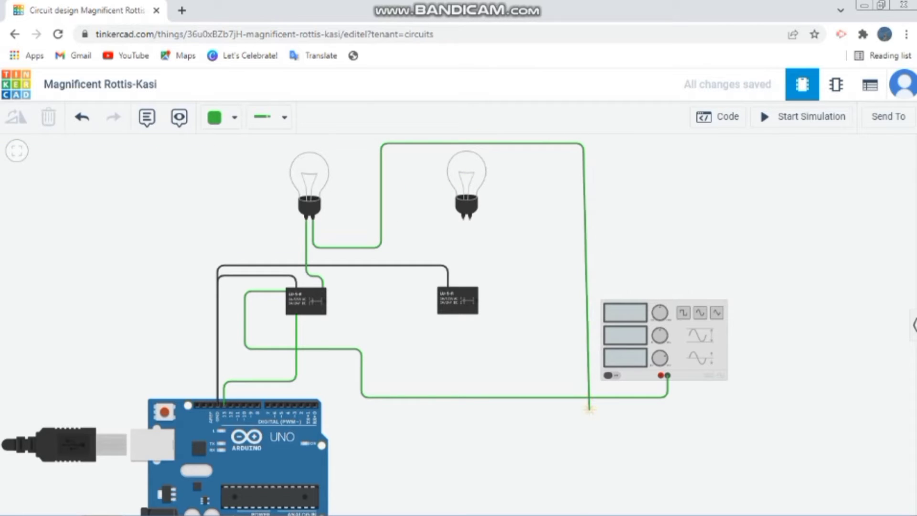
left_click(588, 409)
left_click(660, 409)
left_click(661, 375)
Lower the horizontal run of the function generator's Negative wire so it lies beneath the positive wire
left_click(666, 376)
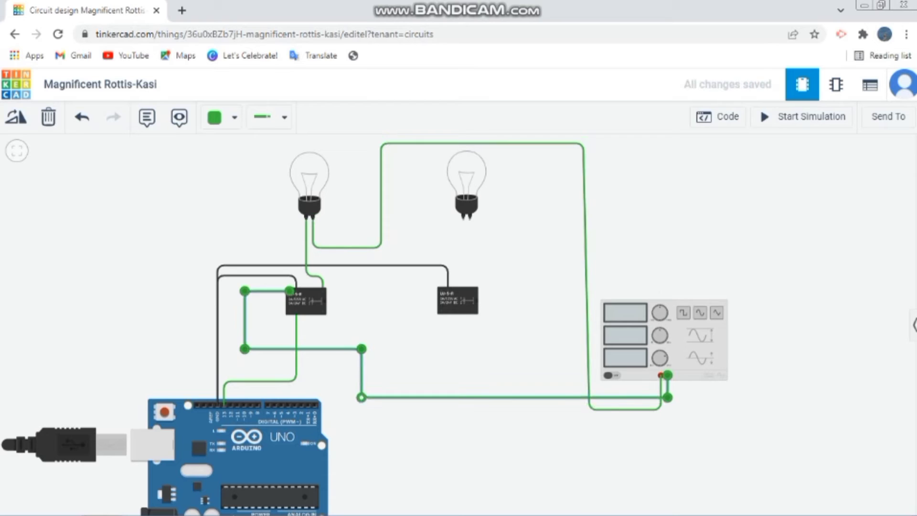
left_click_drag(361, 397, 362, 428)
left_click_drag(668, 397, 667, 428)
left_click(668, 459)
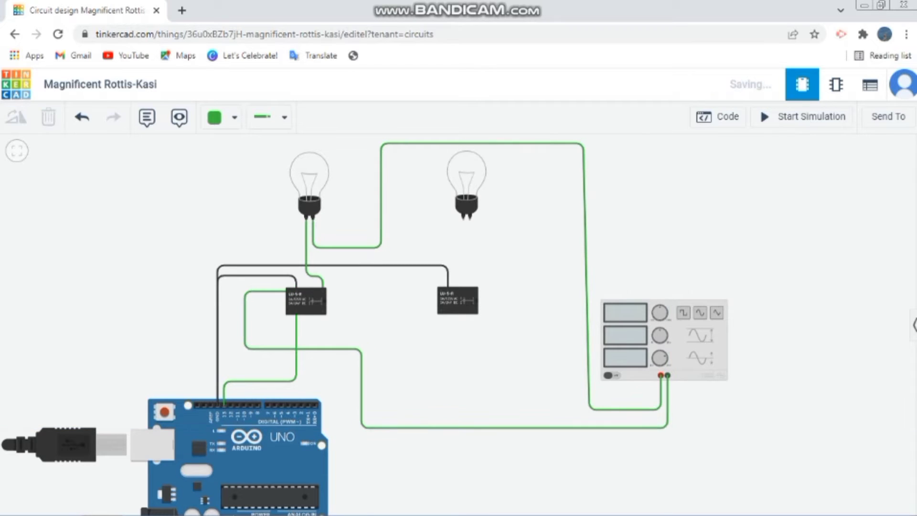
Wire the right relay's upper-left terminal to the function generator's Negative terminal, routed below the existing wires
left_click(439, 290)
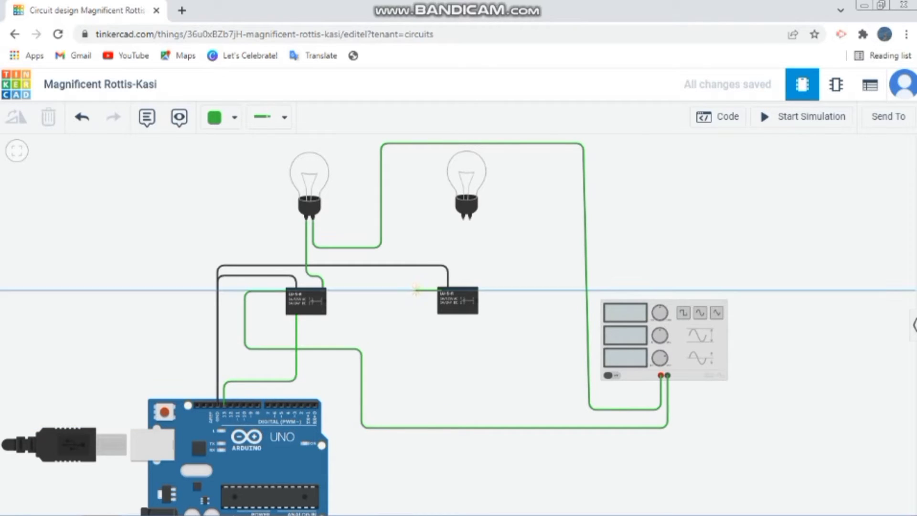
left_click(414, 290)
left_click(415, 447)
left_click(668, 446)
left_click(667, 375)
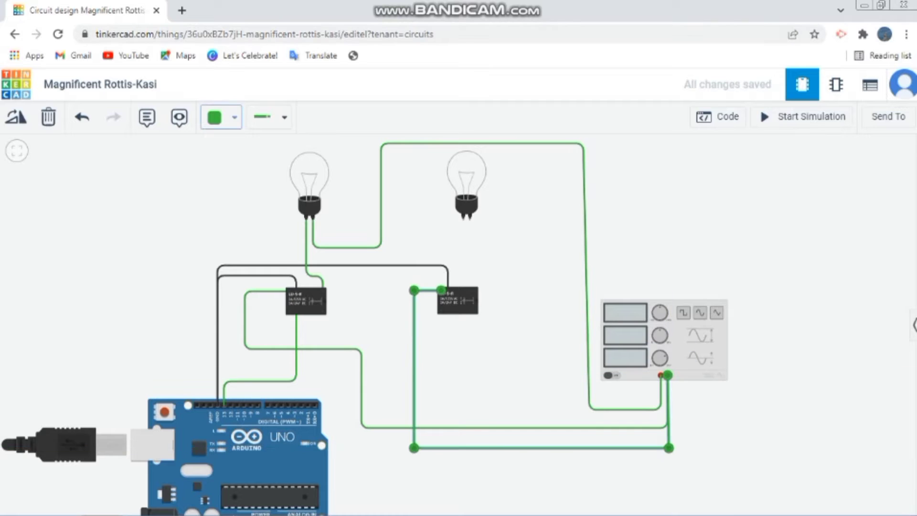
Colour the wire between the right relay and the function generator's Negative terminal yellow
left_click(233, 117)
left_click(249, 185)
left_click(234, 117)
left_click(248, 229)
key("Escape")
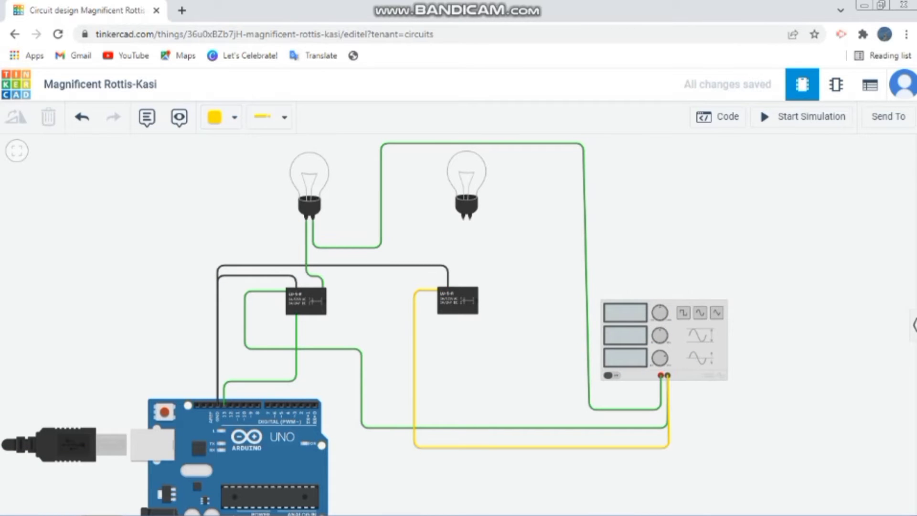
Connect the right relay's lower coil terminal to Arduino digital pin 12 with a yellow wire
left_click(448, 311)
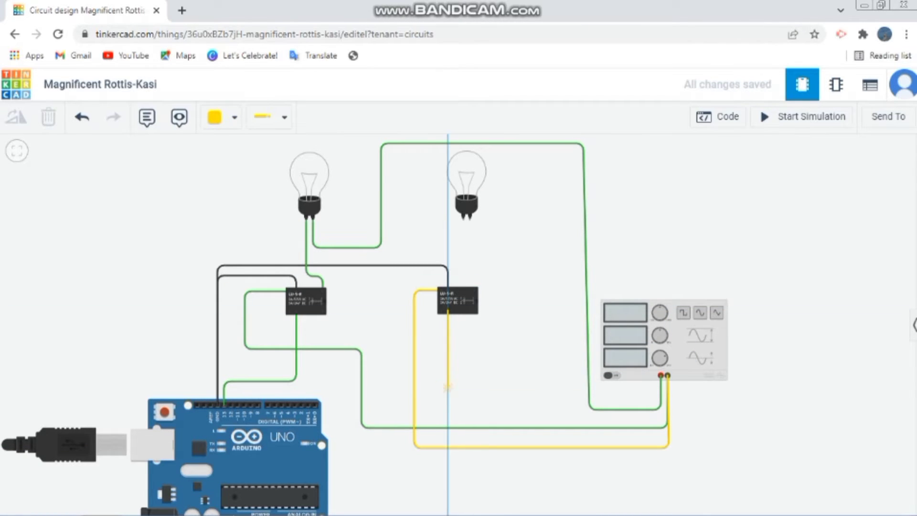
left_click(448, 387)
left_click(231, 387)
left_click(231, 405)
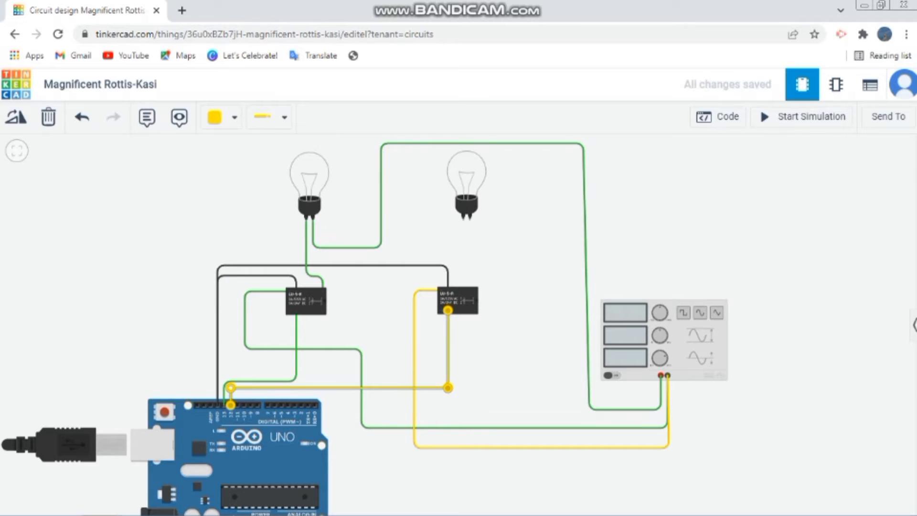
Connect the right bulb's first terminal to the right relay's upper-right terminal with a yellow wire and tidy its bend
left_click(464, 217)
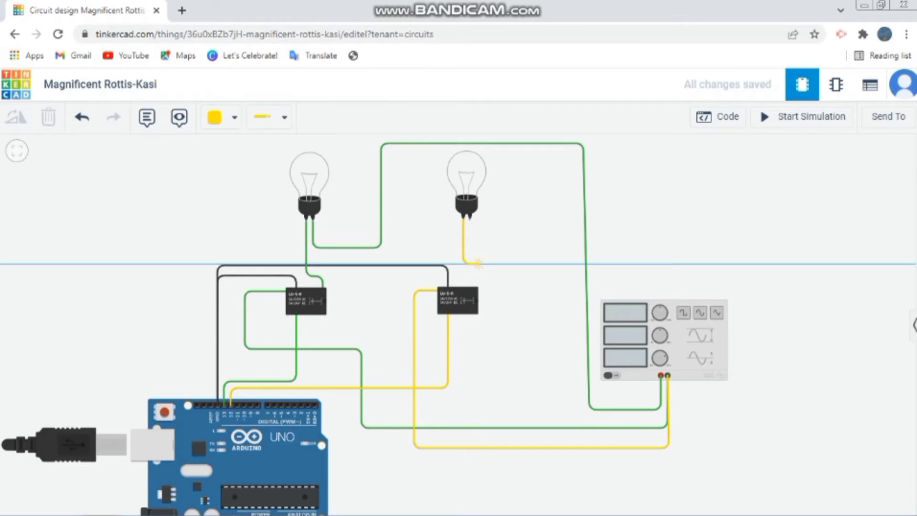
left_click(477, 264)
left_click(474, 289)
left_click_drag(463, 263, 475, 266)
left_click(506, 253)
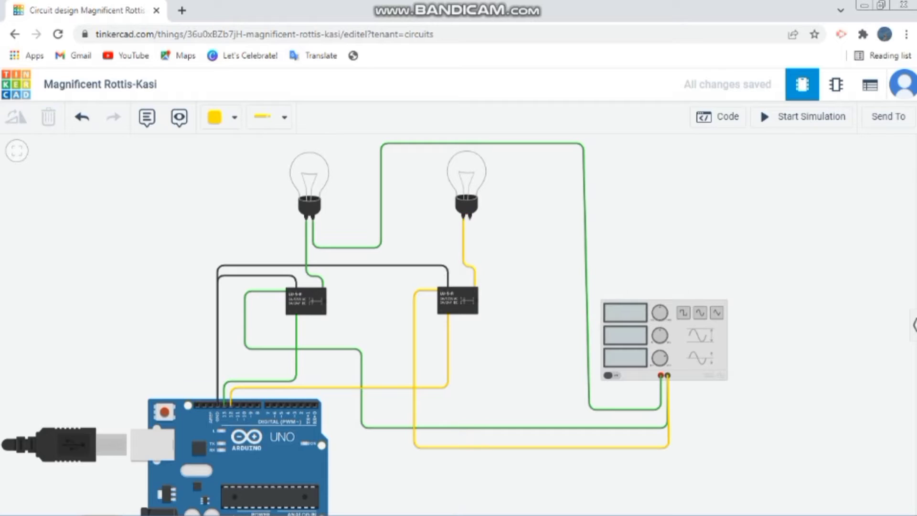
Run a yellow wire from the right bulb's second terminal to the function generator's positive terminal
left_click(470, 218)
left_click(471, 247)
left_click(560, 247)
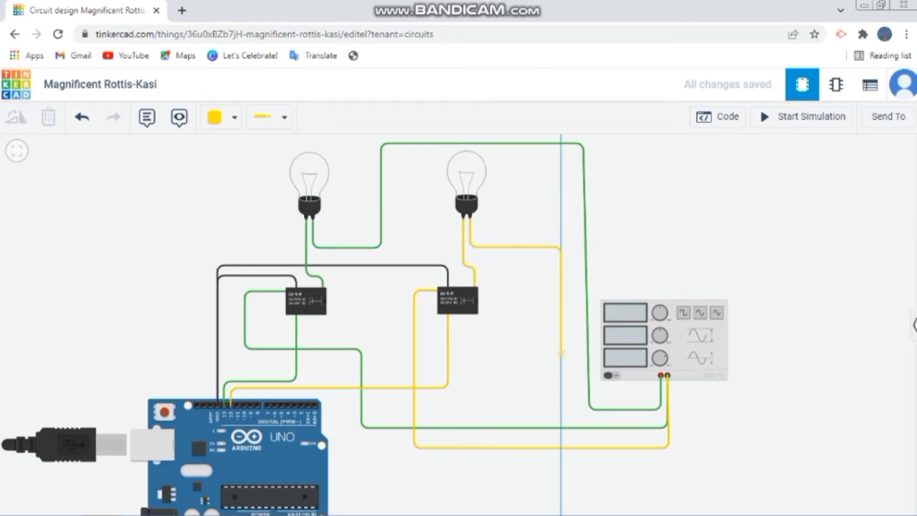
left_click(561, 409)
left_click(661, 375)
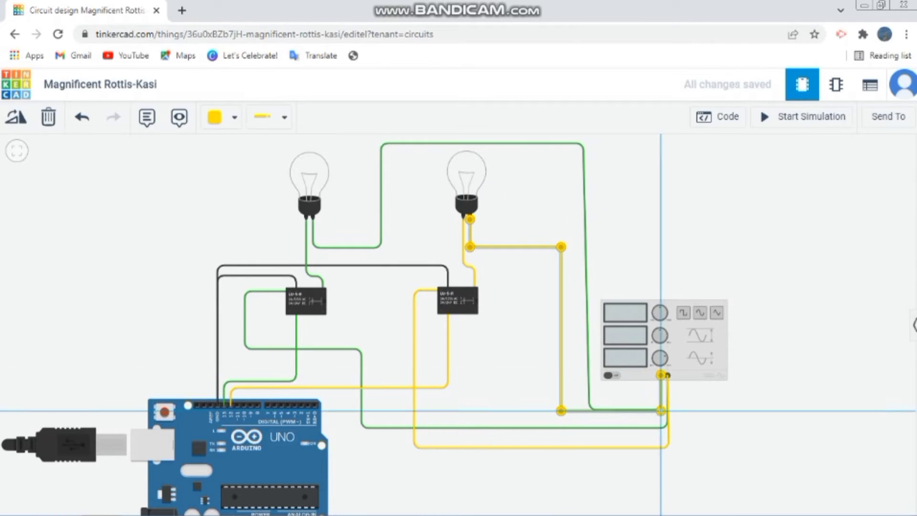
Clear the wire selection and start the circuit simulation
left_click(668, 447)
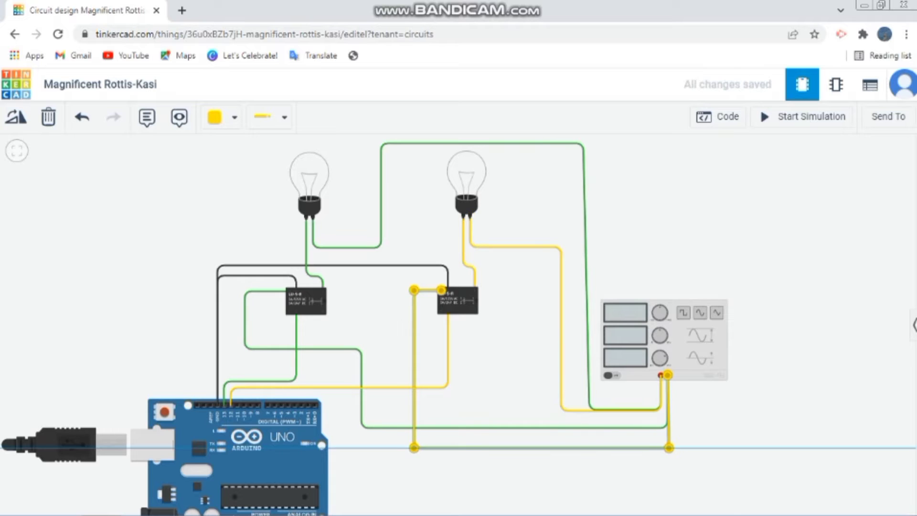
left_click(730, 430)
left_click(807, 117)
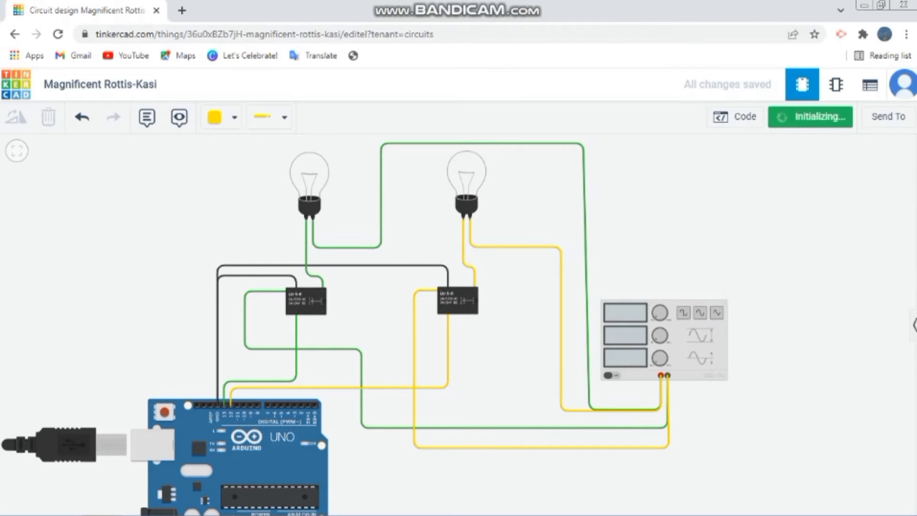
Stop the simulation, open the Arduino's code editor and switch it from blocks to text mode
left_click(807, 117)
left_click(718, 117)
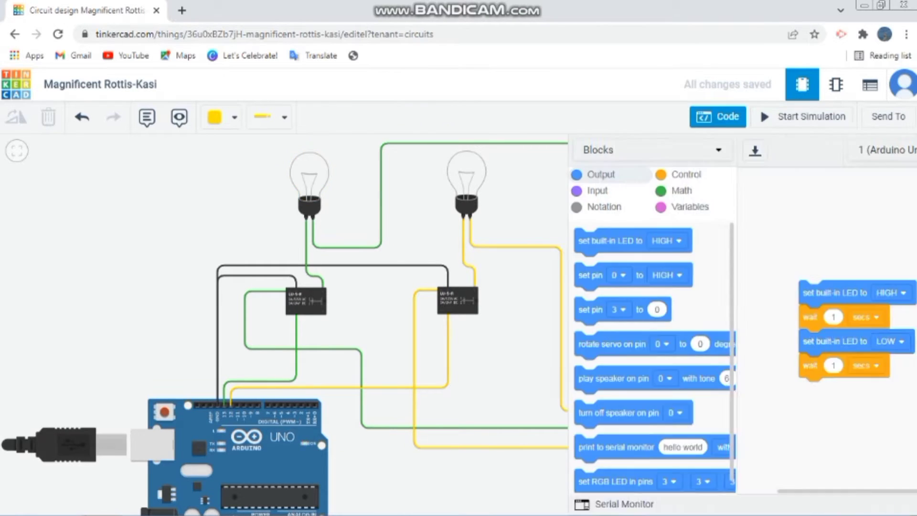
left_click(595, 150)
left_click(539, 215)
left_click(458, 319)
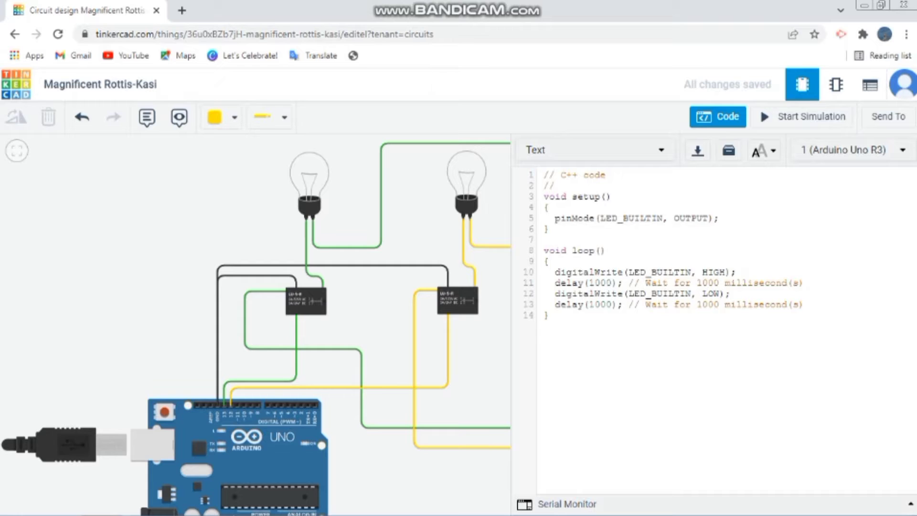
Replace the comment lines above setup with the declarations int lampu_hijau = 13; and int lampu_kuning = 12;
left_click_drag(544, 174, 556, 186)
key("BackSpace")
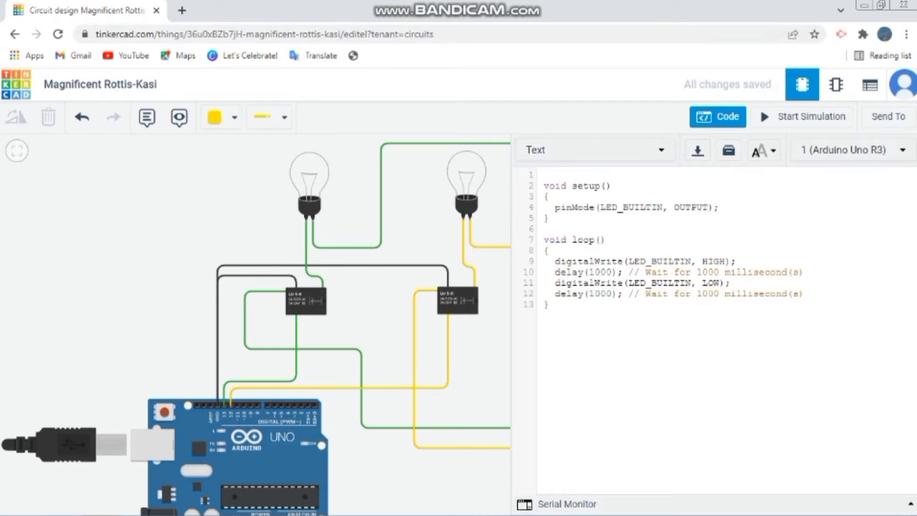
type("int lampu_hijau = 13")
key("Return")
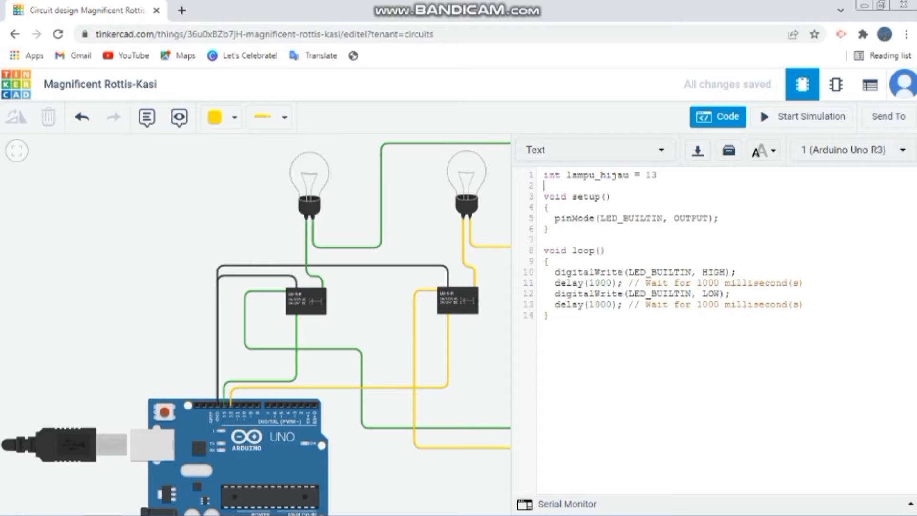
type("int lampu_kuning")
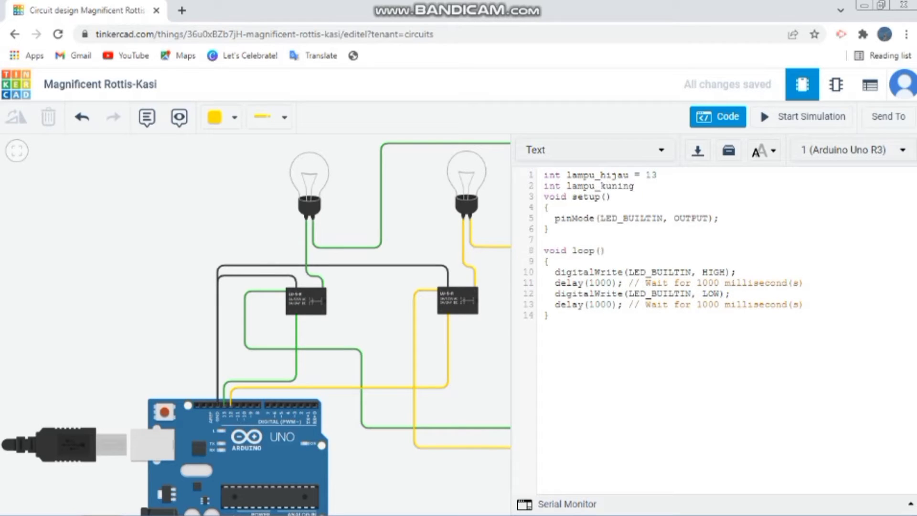
type(" = 12")
key("Up")
type(";")
key("Down")
type(";")
key("Return")
In setup, replace LED_BUILTIN with lampu_hijau and add the line pinMode(lampu_kuning, OUTPUT);
left_click(662, 229)
key("BackSpace")
key("BackSpace")
key("BackSpace")
key("BackSpace")
key("BackSpace")
key("BackSpace")
key("BackSpace")
key("BackSpace")
key("BackSpace")
key("BackSpace")
key("BackSpace")
type("lampu_hijau")
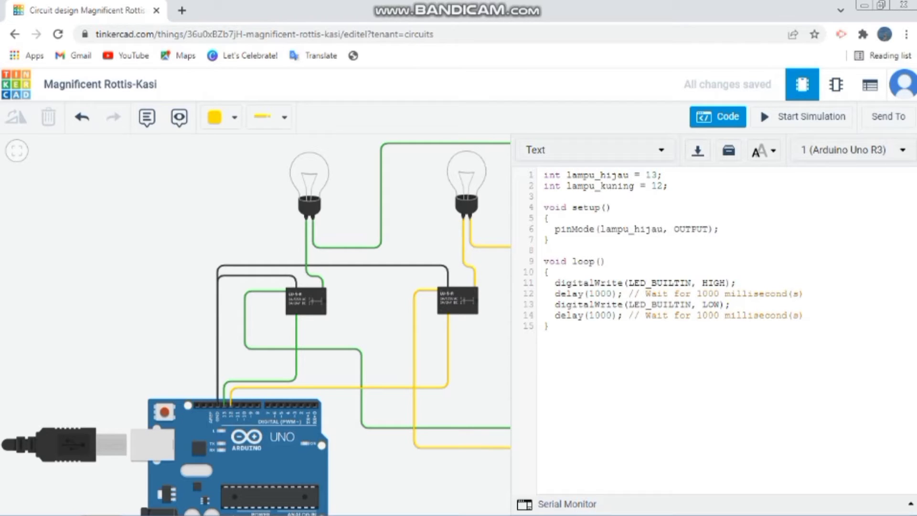
key("End")
key("Return")
type("pinM")
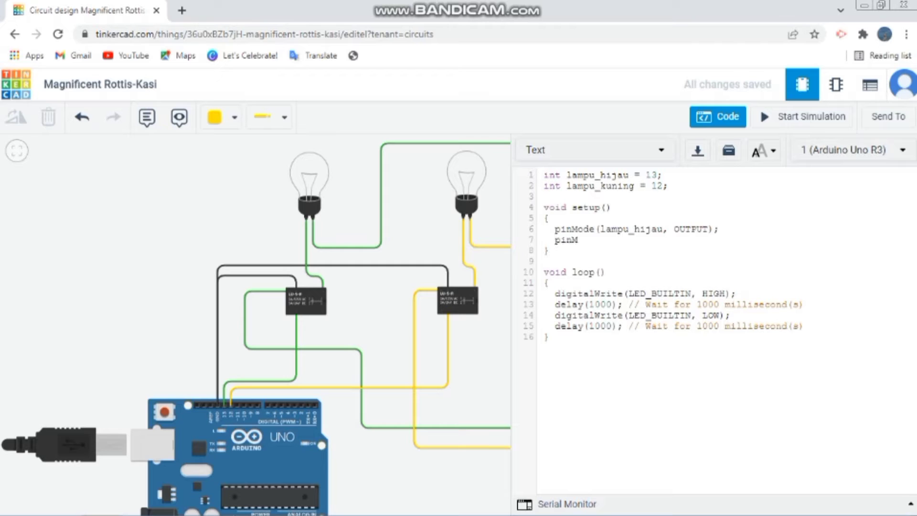
type("ode(lampu_kuning, O")
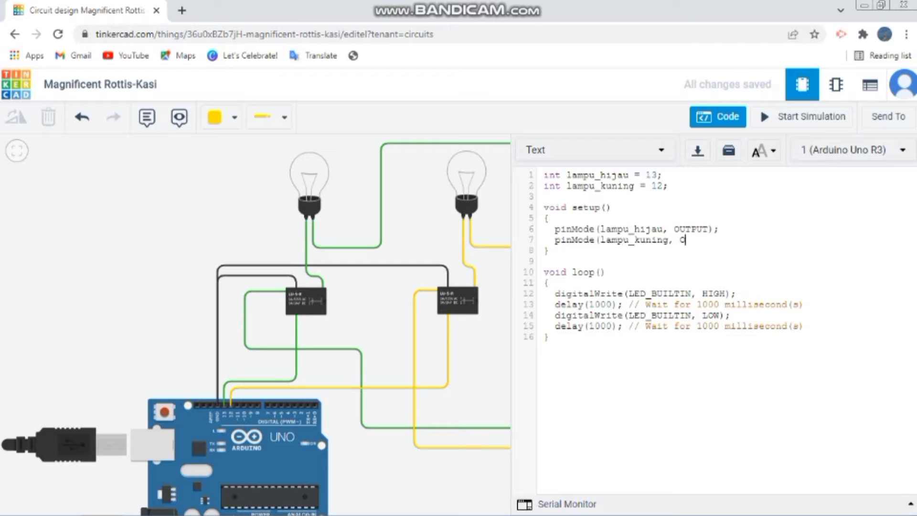
type("UTPUT);")
Before the loop's first delay, use digitalWrite(lampu_hijau, HIGH); and digitalWrite(lampu_kuning, LOW);, and remove that delay's comment
left_click(691, 294)
key("BackSpace")
key("BackSpace")
key("BackSpace")
key("BackSpace")
key("BackSpace")
key("BackSpace")
key("BackSpace")
key("BackSpace")
key("BackSpace")
key("BackSpace")
key("BackSpace")
type("lampu_hi")
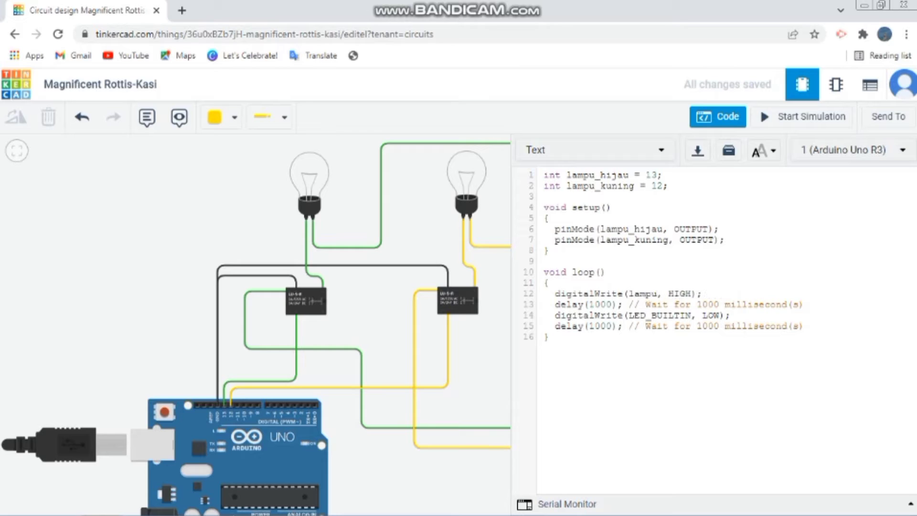
type("jau")
key("End")
key("Return")
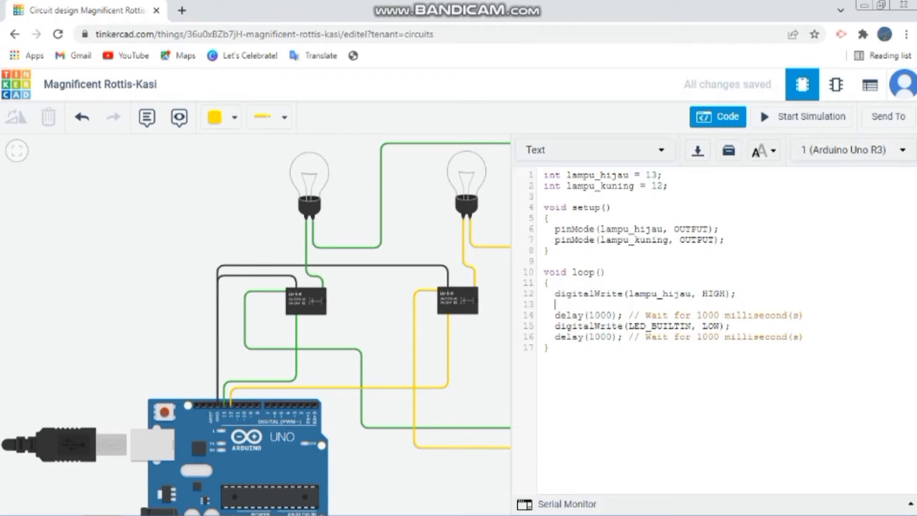
type("digitalWrite(lam")
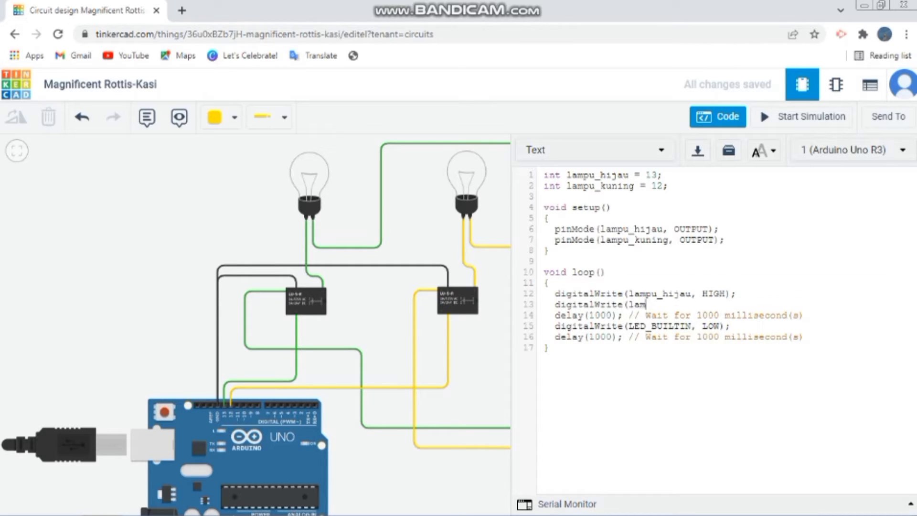
type("pu_kuning, LOW);")
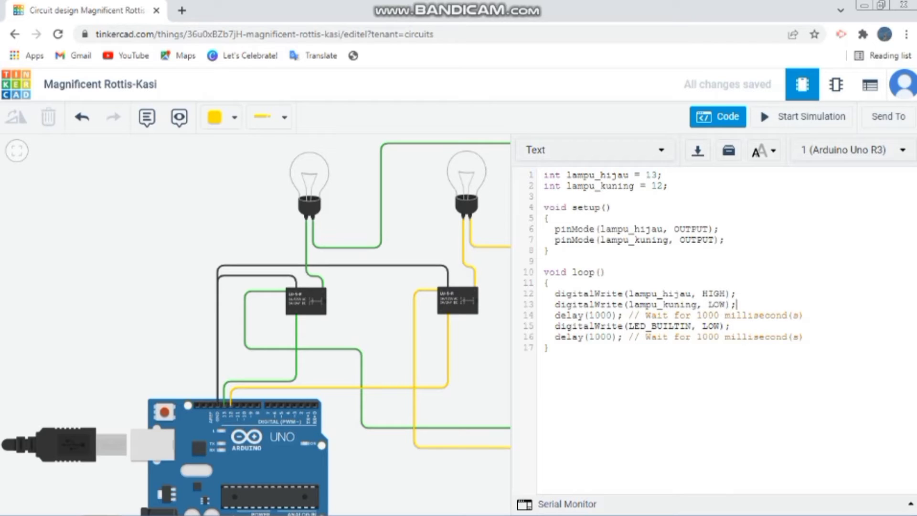
left_click_drag(804, 315, 629, 315)
key("BackSpace")
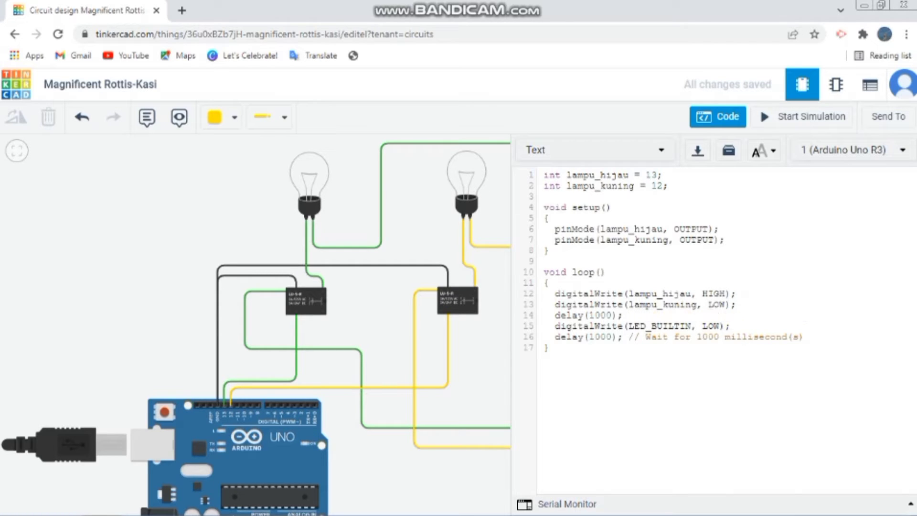
Replace LED_BUILTIN with lampu_hijau in the loop's digitalWrite LOW line
left_click(690, 326)
key("BackSpace")
key("BackSpace")
key("BackSpace")
key("BackSpace")
key("BackSpace")
key("BackSpace")
key("BackSpace")
key("BackSpace")
key("BackSpace")
key("BackSpace")
key("BackSpace")
type("lampu_")
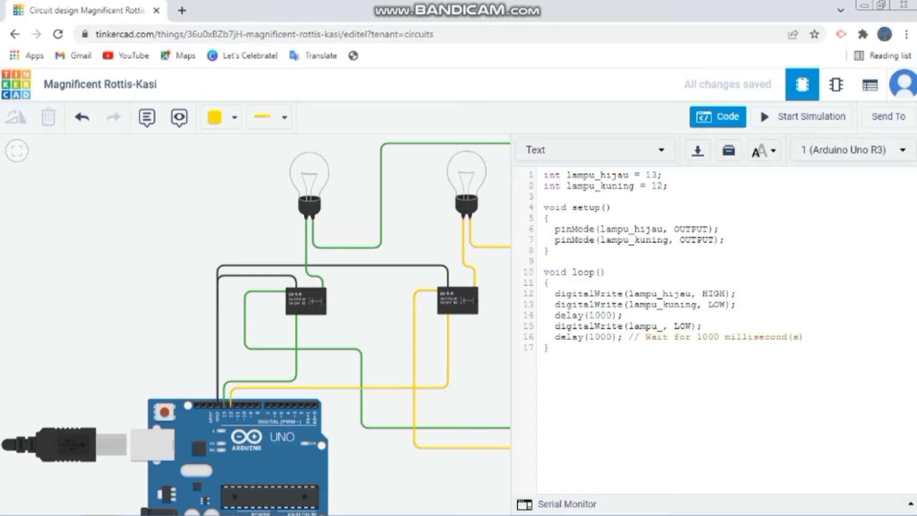
type("hiojau")
key("BackSpace")
key("BackSpace")
key("BackSpace")
key("BackSpace")
type("jau")
Add digitalWrite(lampu_kuning, HIGH); before the loop's last delay and remove that delay's comment
left_click(731, 326)
key("Return")
type("digitalW")
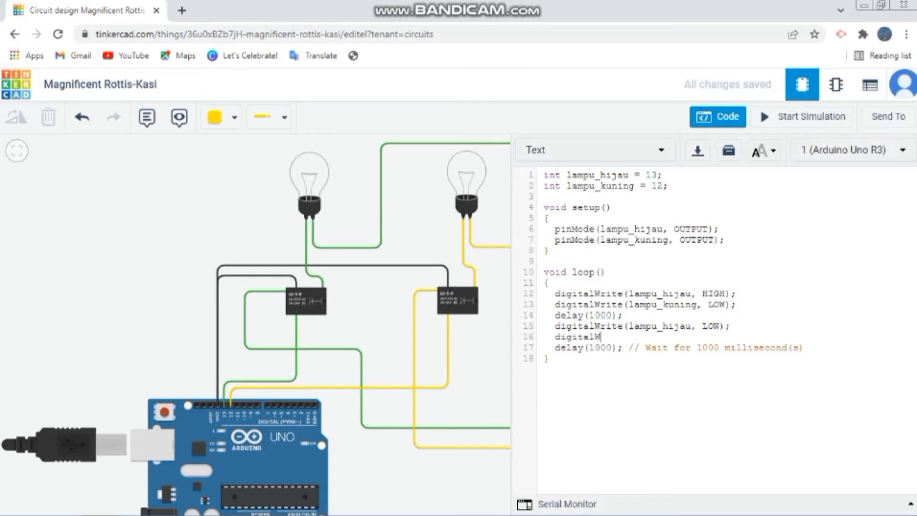
type("rite(lampu_kuning, HIGH)_;")
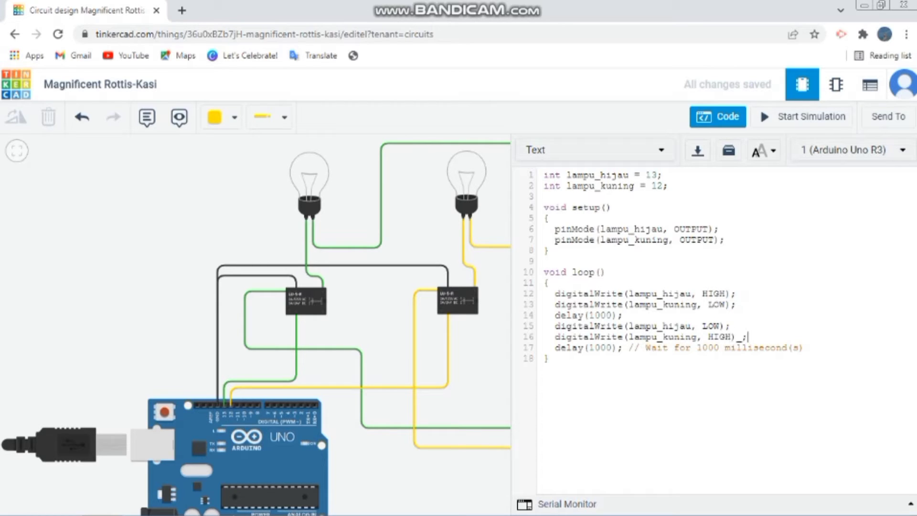
key("BackSpace")
key("BackSpace")
type(";")
left_click_drag(804, 348, 629, 348)
key("BackSpace")
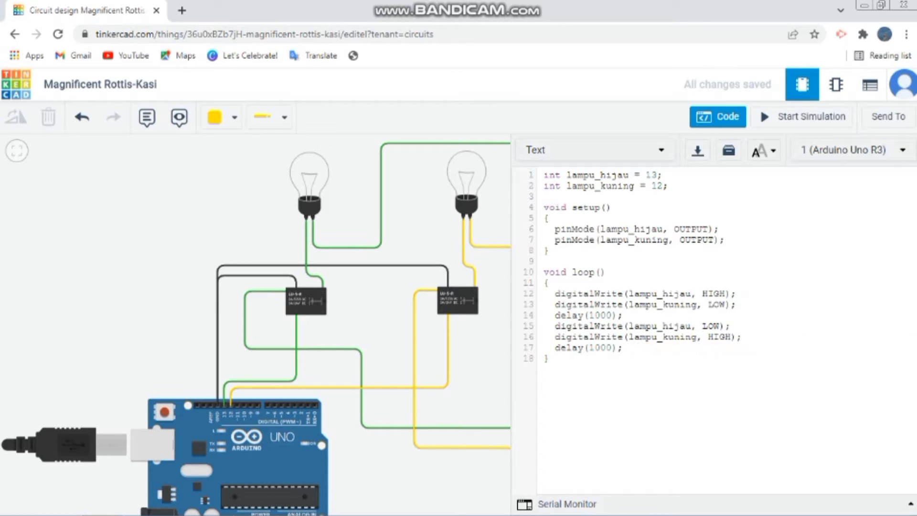
Run the simulation to check the switching of both bulbs, stop it and close the code editor
left_click(803, 116)
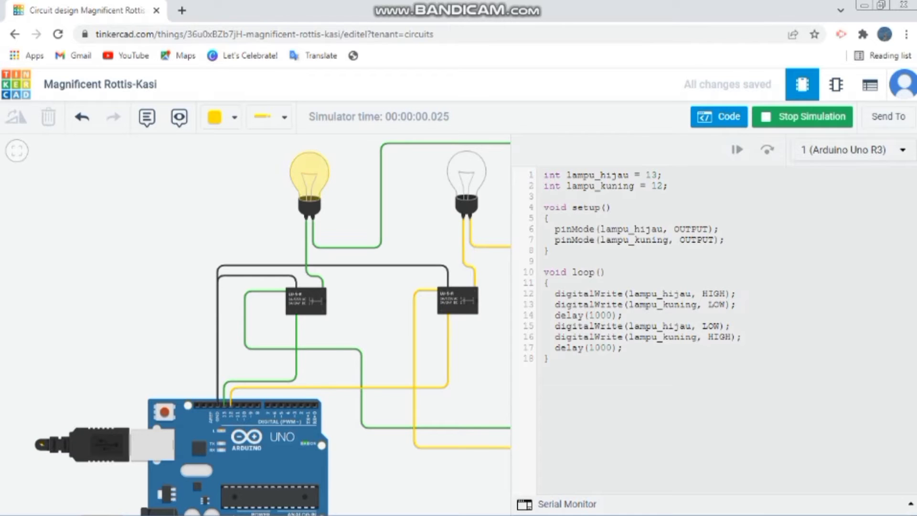
scroll(482, 296, "down", 3)
left_click_drag(482, 296, 339, 273)
scroll(339, 273, "up", 2)
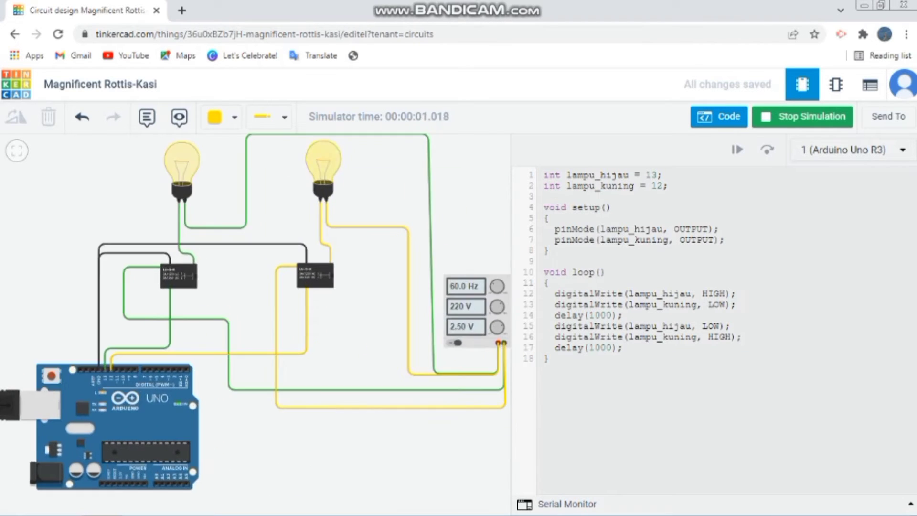
left_click_drag(342, 306, 370, 365)
scroll(360, 359, "up", 1)
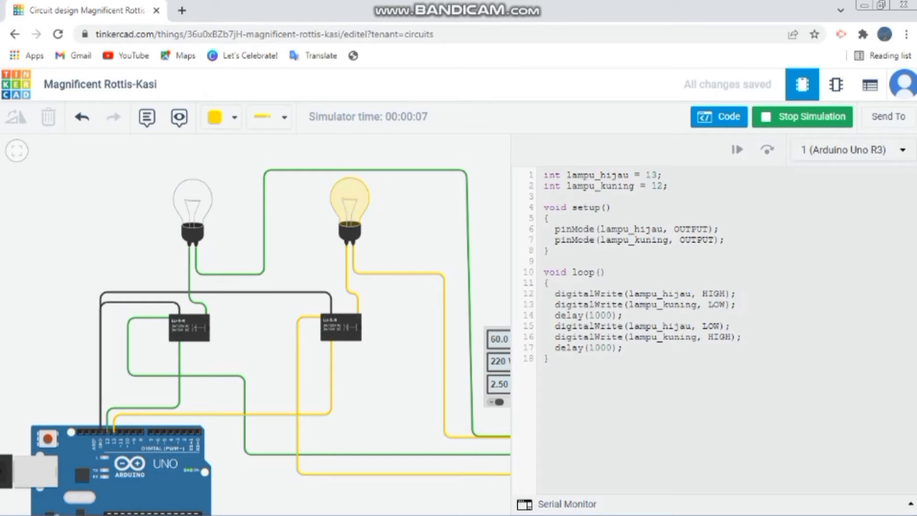
left_click(802, 116)
left_click(719, 116)
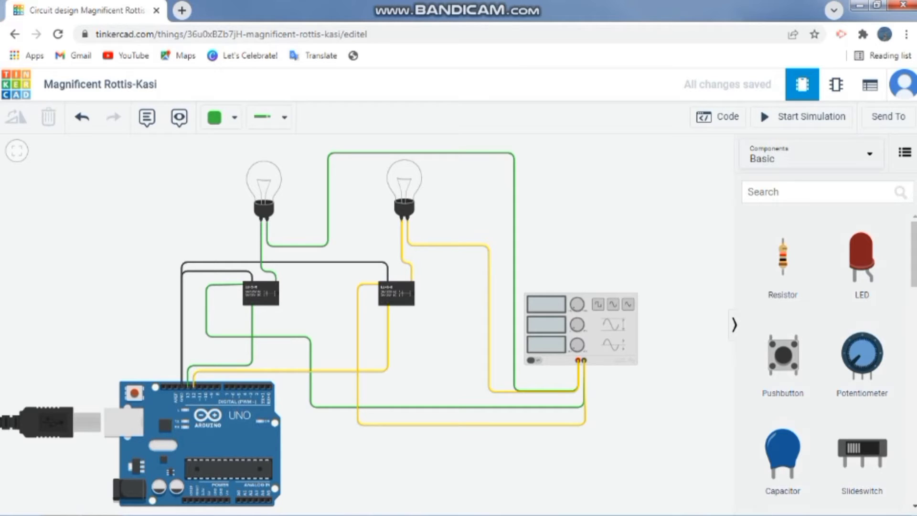
Inspect the properties of the Arduino, left relay, function generator with its waveform options, and both bulbs, dismissing the Windows color scheme prompt
left_click(210, 444)
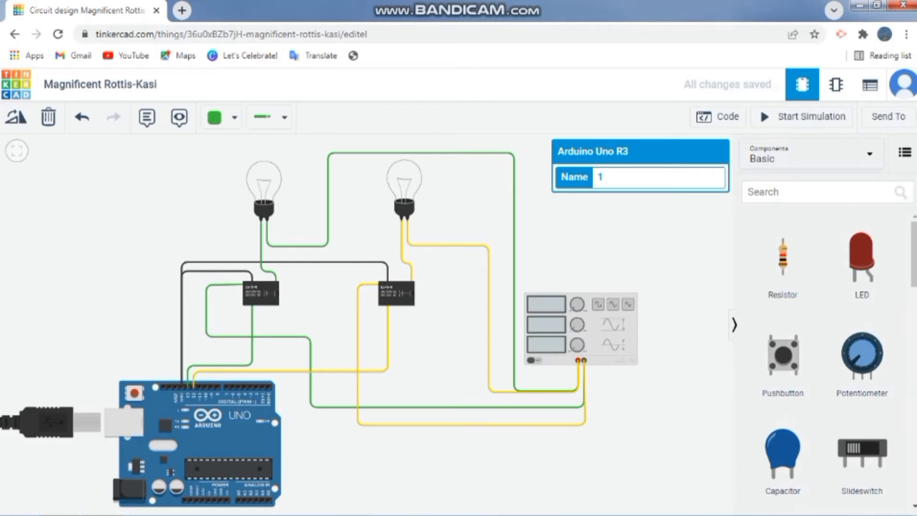
key("Escape")
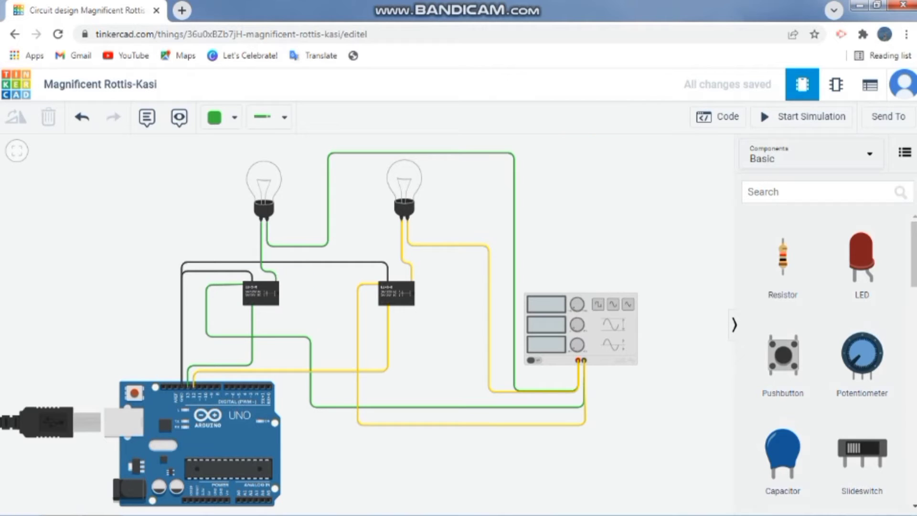
left_click(261, 293)
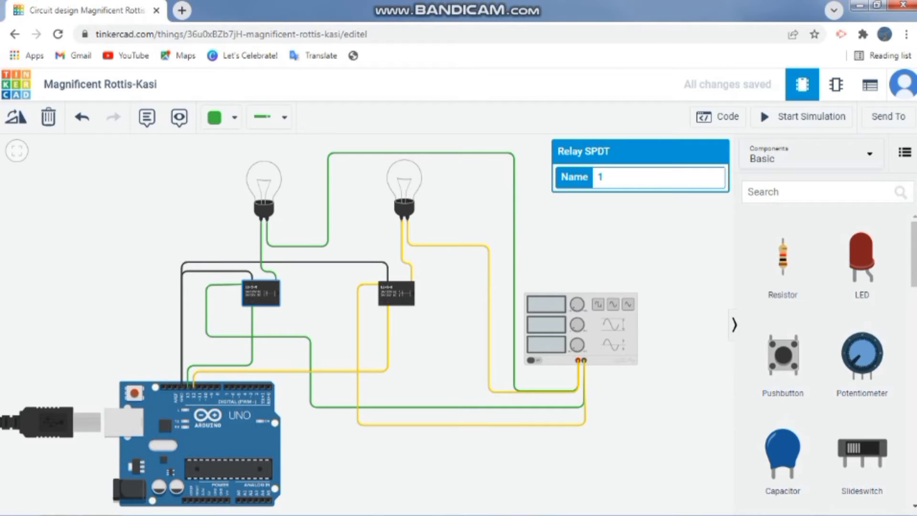
left_click(581, 329)
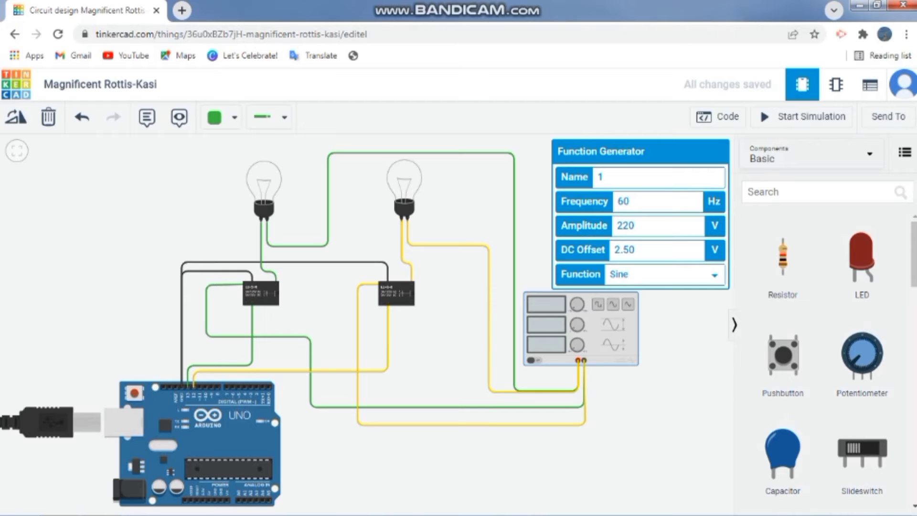
key("shift+Left")
key("shift+Left")
key("Tab")
left_click(668, 275)
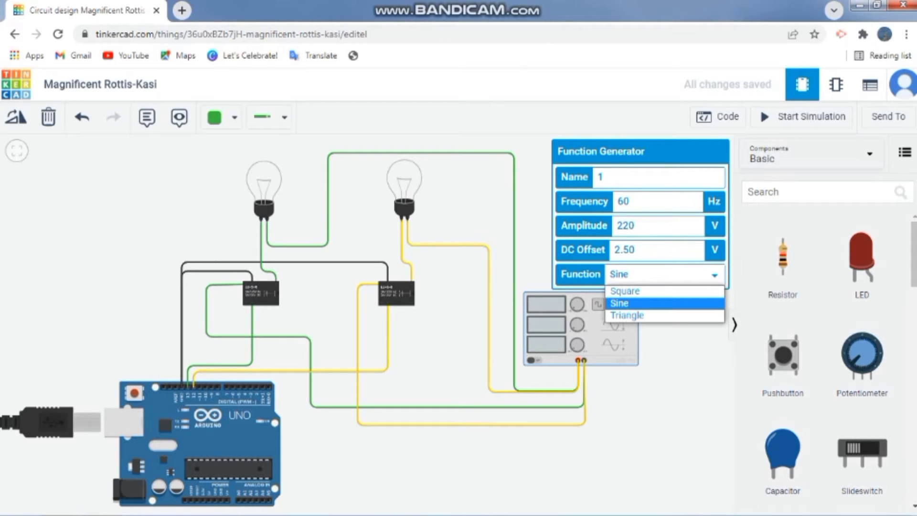
key("Escape")
left_click(404, 187)
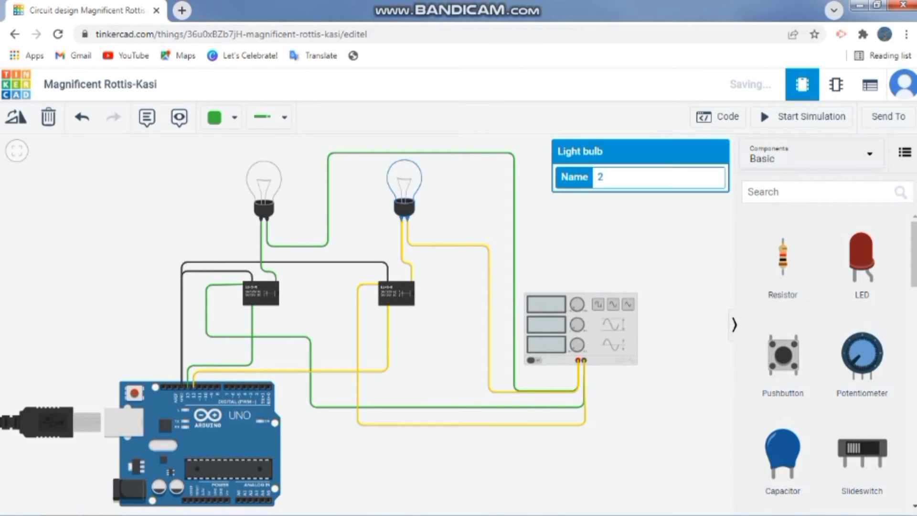
left_click(263, 188)
left_click(404, 187)
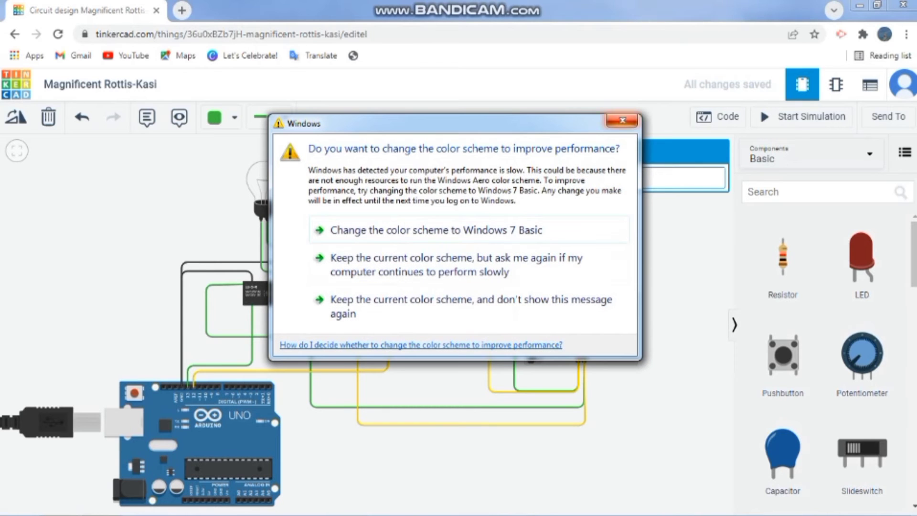
left_click(623, 121)
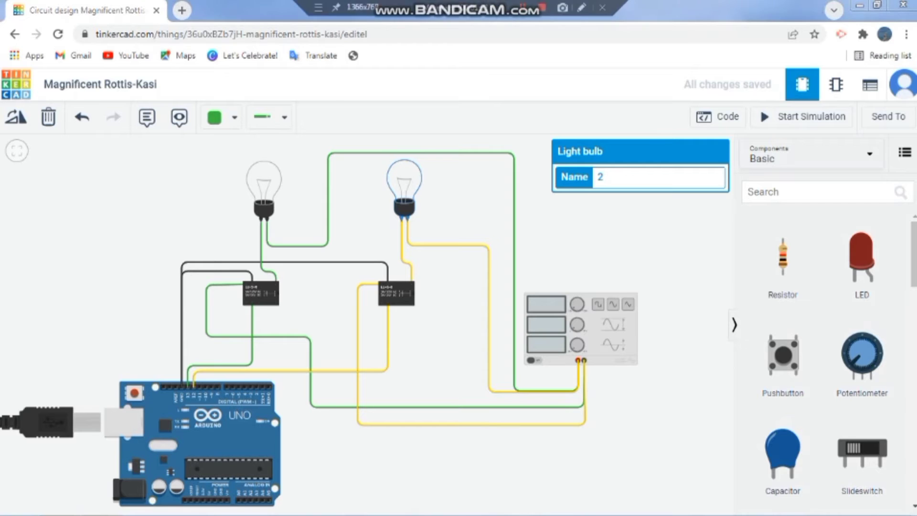
Examine the left relay's terminals and their wiring up close, dismissing the Windows color scheme prompt
scroll(322, 275, "up", 3)
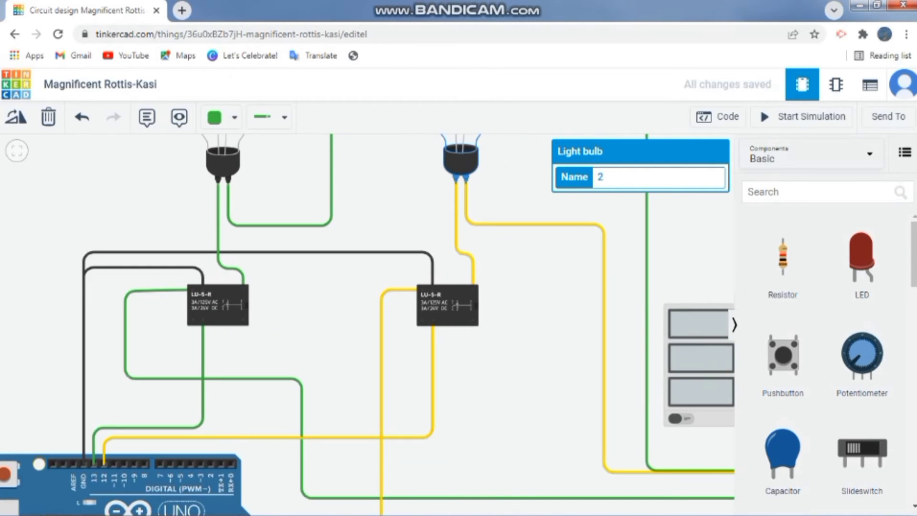
left_click_drag(313, 298, 365, 304)
scroll(365, 304, "up", 3)
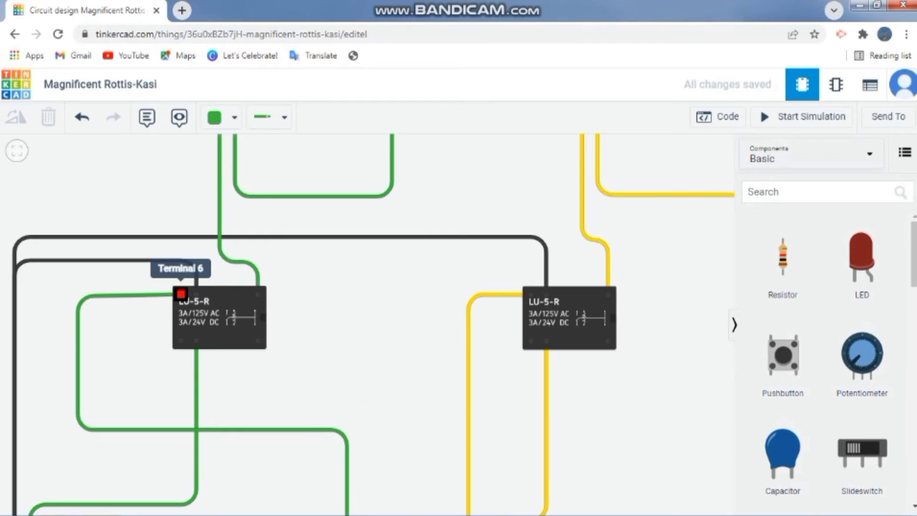
left_click(196, 293)
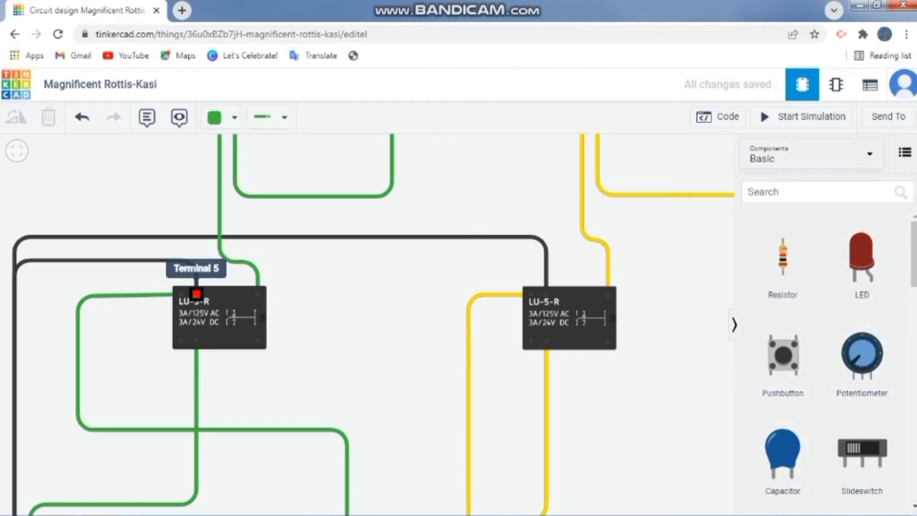
left_click(196, 293)
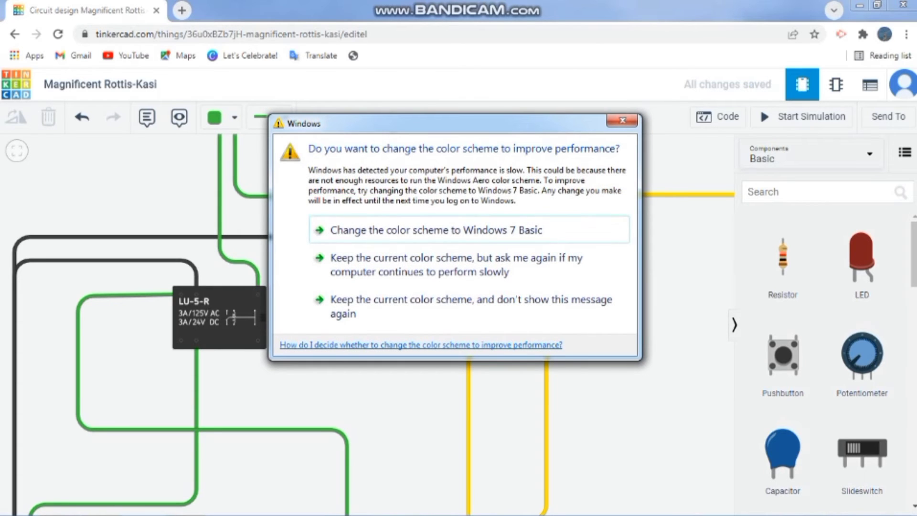
left_click(622, 120)
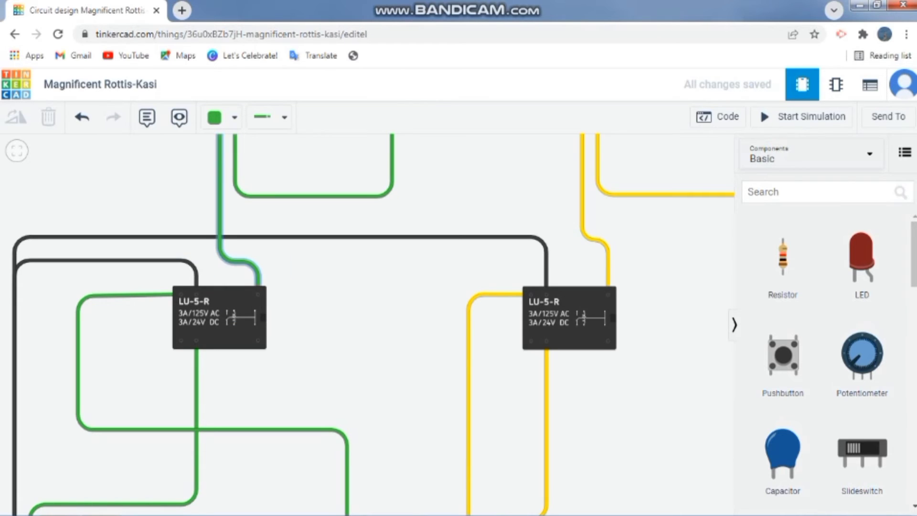
scroll(229, 226, "down", 4)
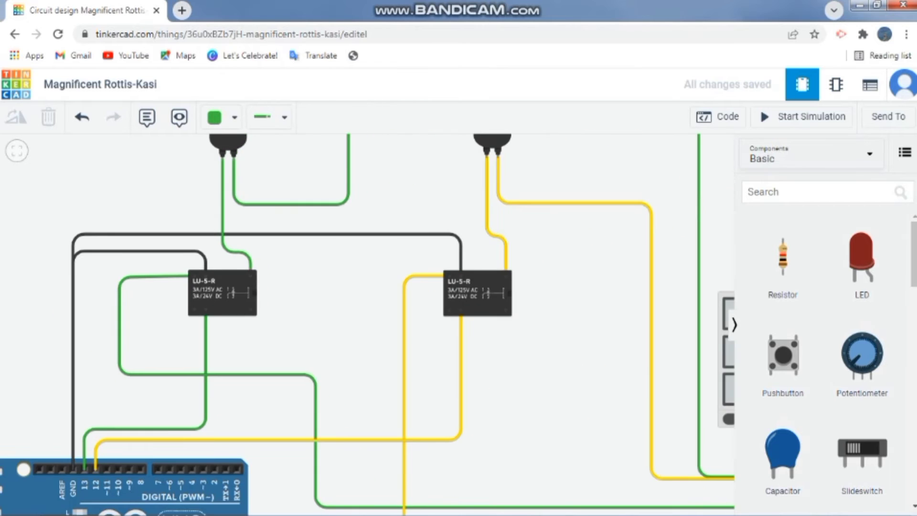
Inspect the properties of the left bulb, function generator and left relay, and trace the wiring between them
left_click(229, 157)
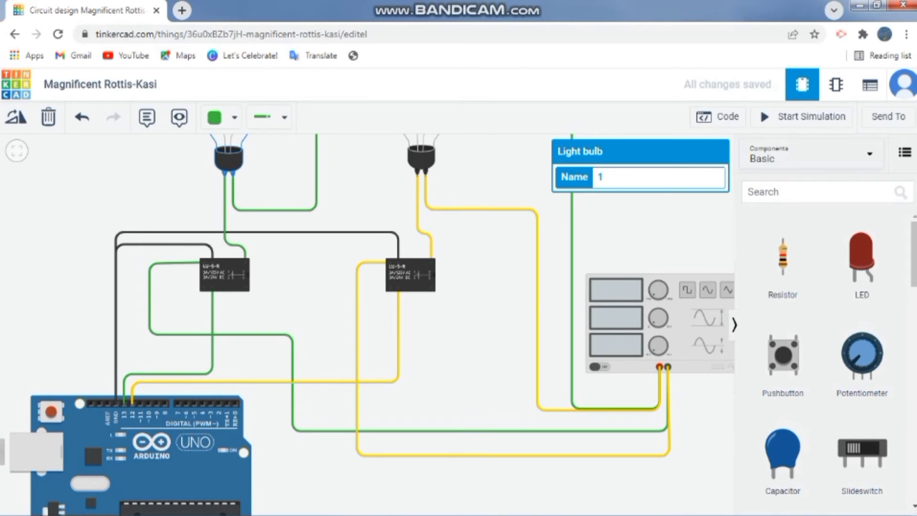
key("Escape")
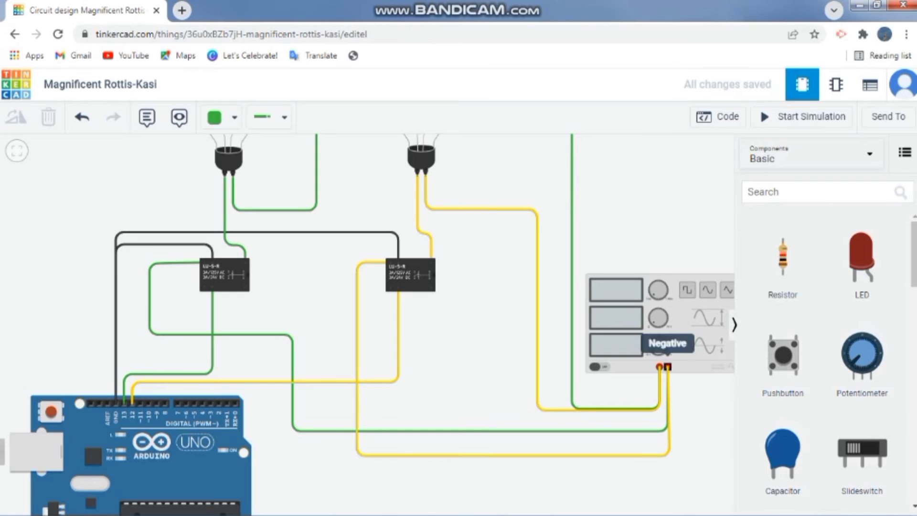
left_click(649, 358)
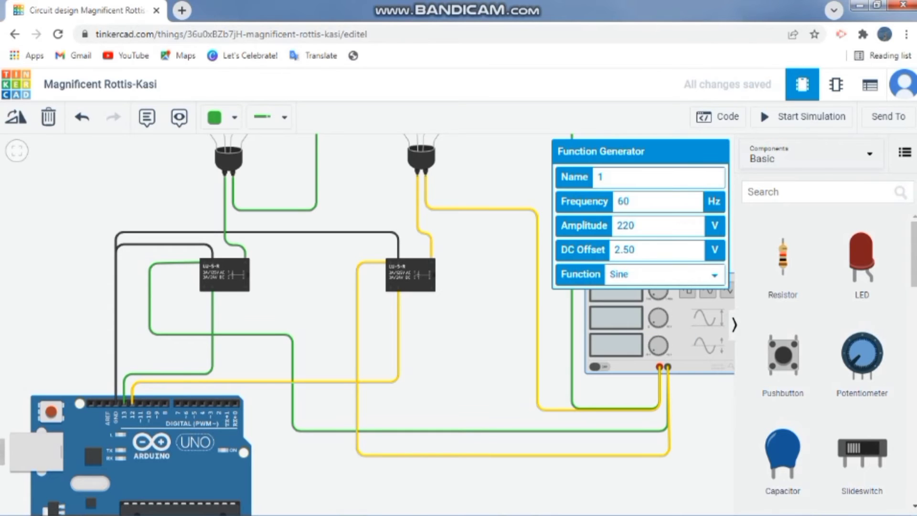
left_click(225, 274)
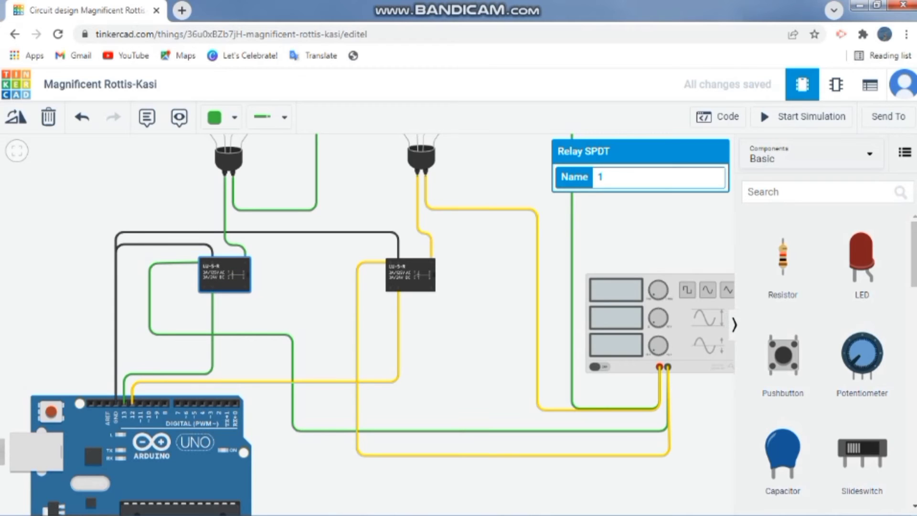
scroll(449, 296, "up", 1)
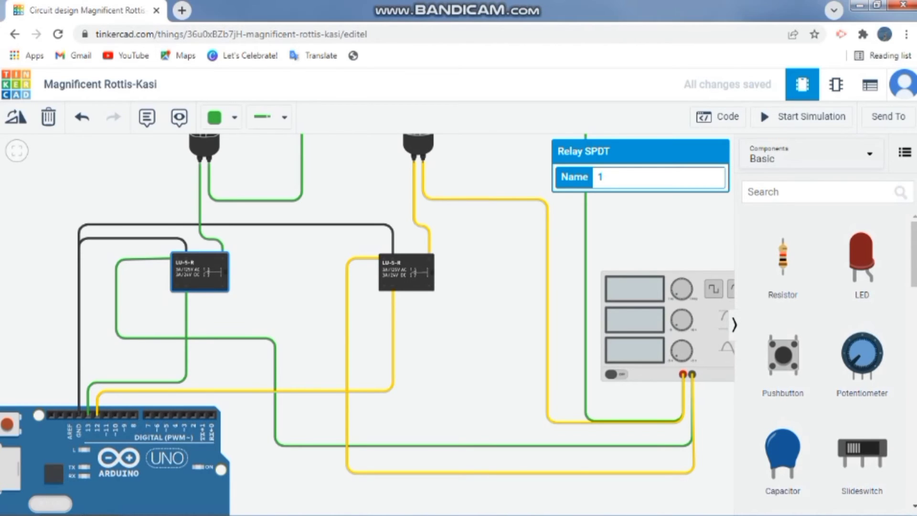
scroll(519, 245, "down", 3)
left_click_drag(518, 245, 431, 269)
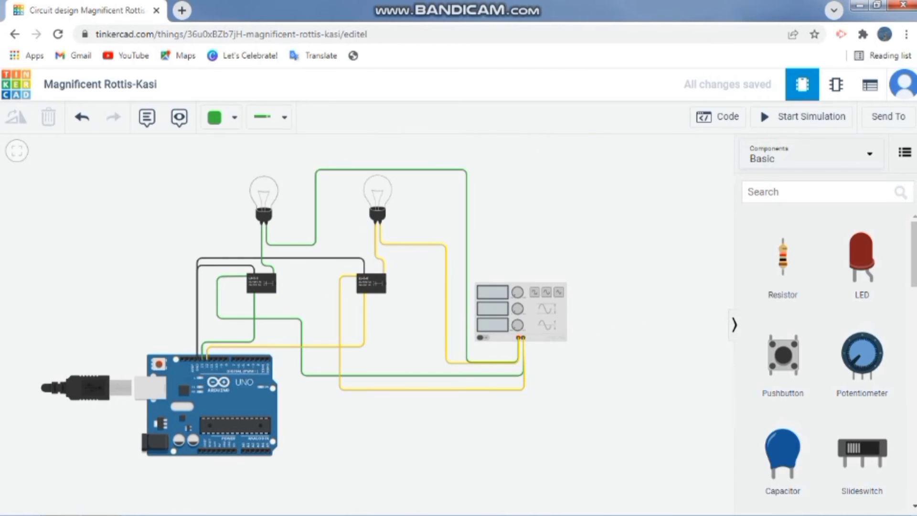
Open the code editor and review the pin declarations for lampu_hijau and lampu_kuning against the circuit
left_click(718, 117)
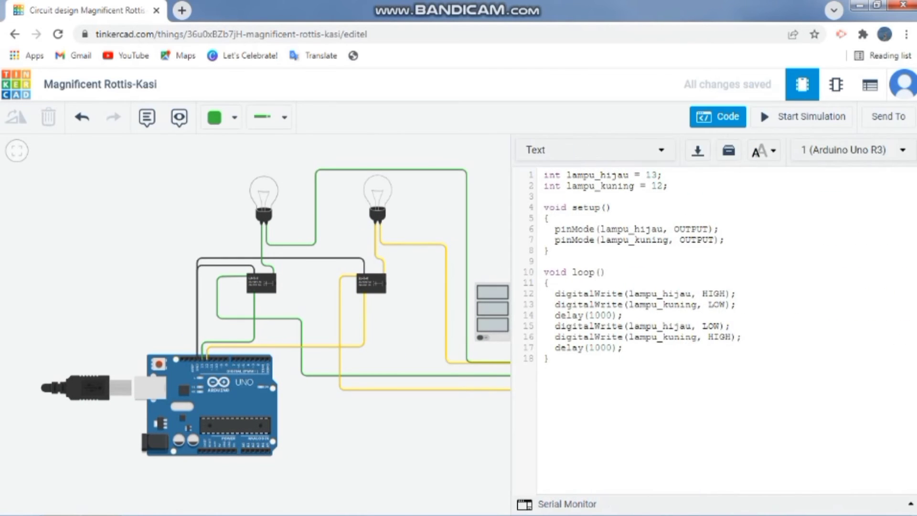
left_click_drag(553, 175, 658, 175)
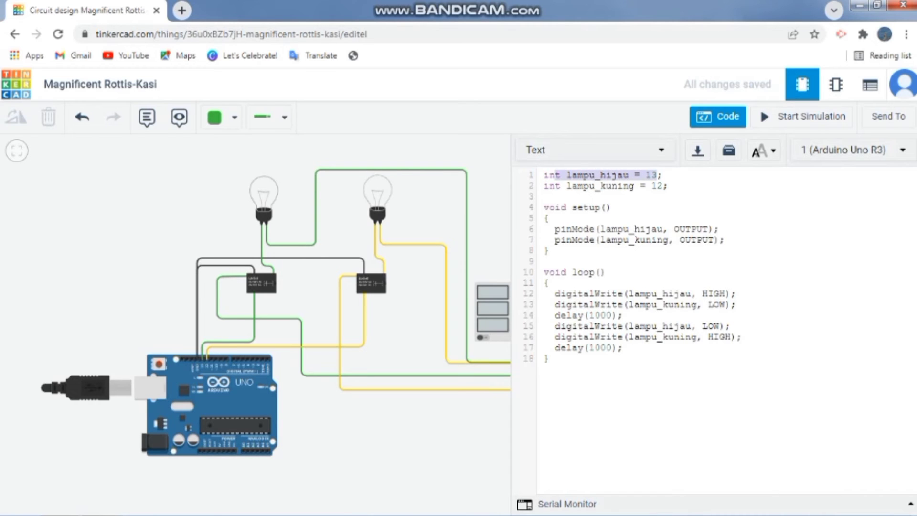
left_click(657, 174)
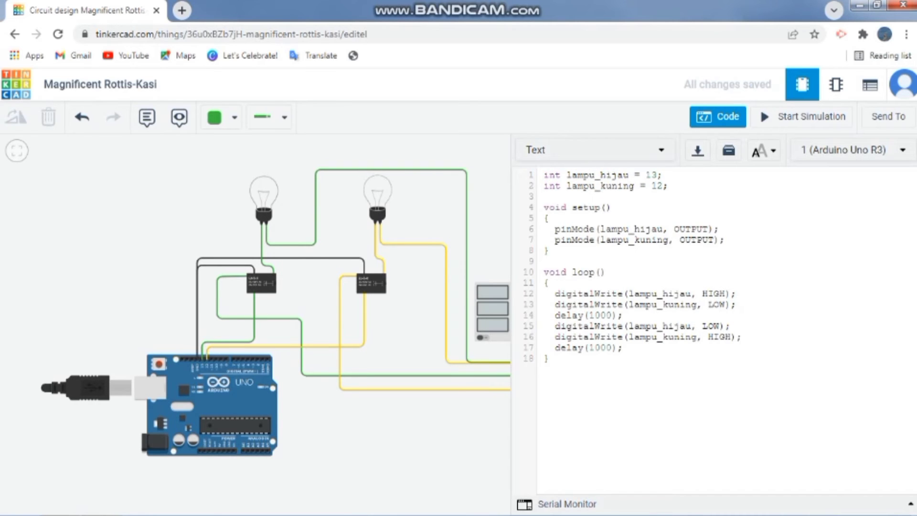
left_click_drag(571, 174, 589, 175)
left_click(705, 117)
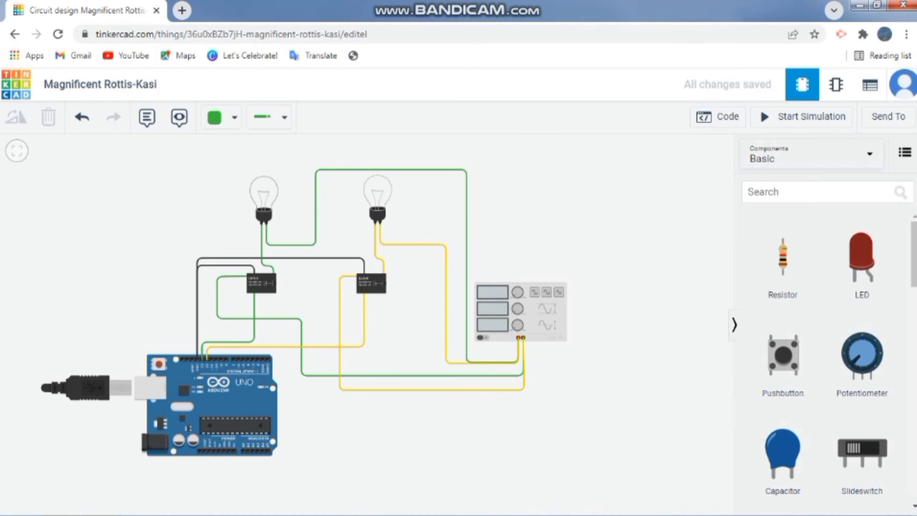
left_click(704, 116)
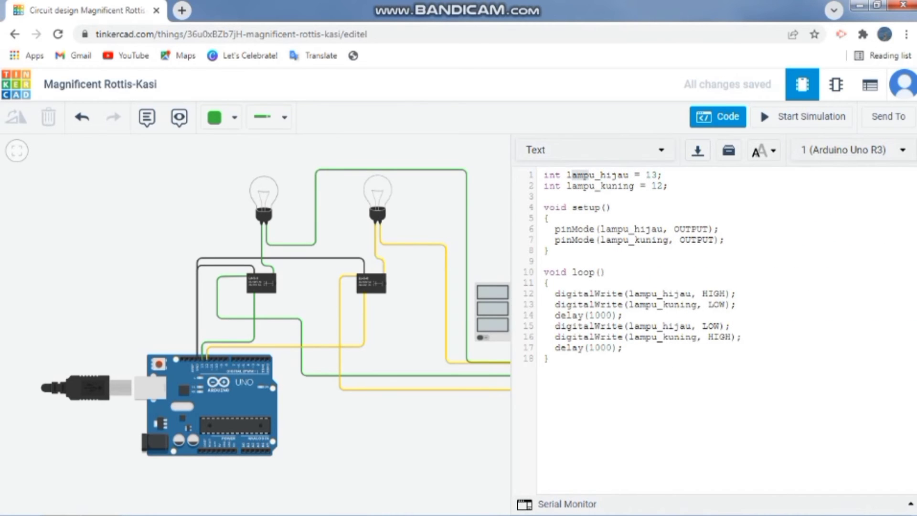
left_click_drag(566, 186, 662, 186)
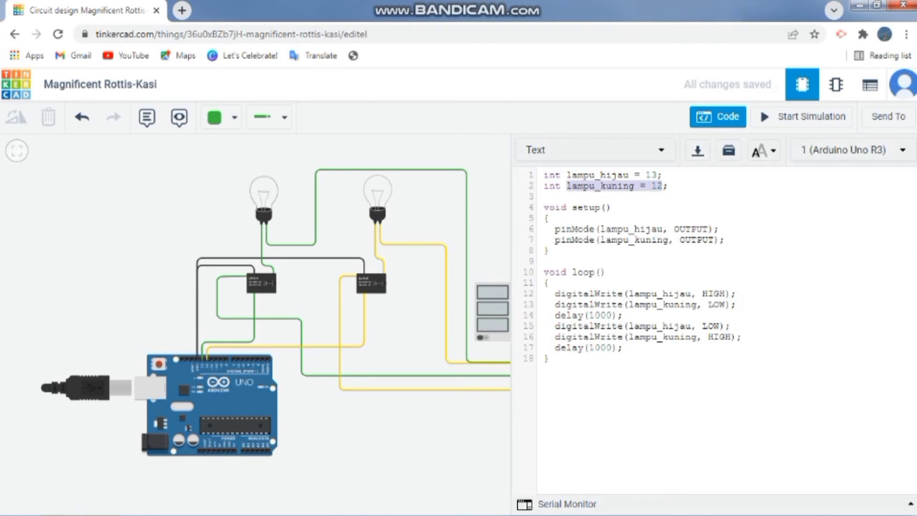
left_click(618, 186)
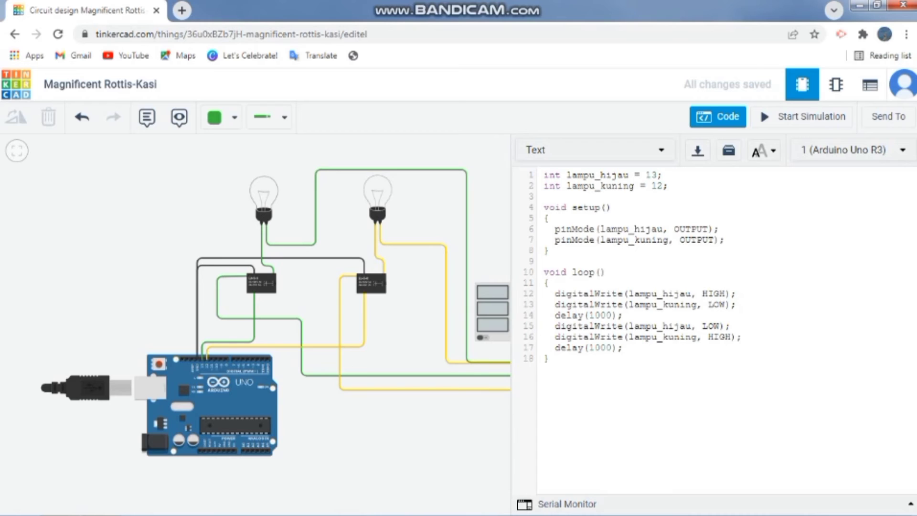
Review the setup function and its pinMode lines for both lamp variables, dismissing the Windows color scheme prompt
left_click_drag(549, 208, 600, 207)
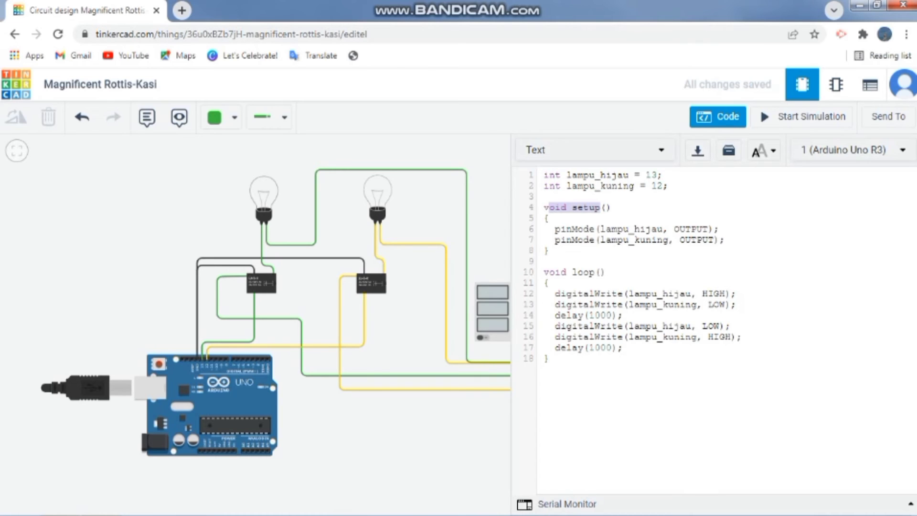
left_click_drag(543, 175, 650, 185)
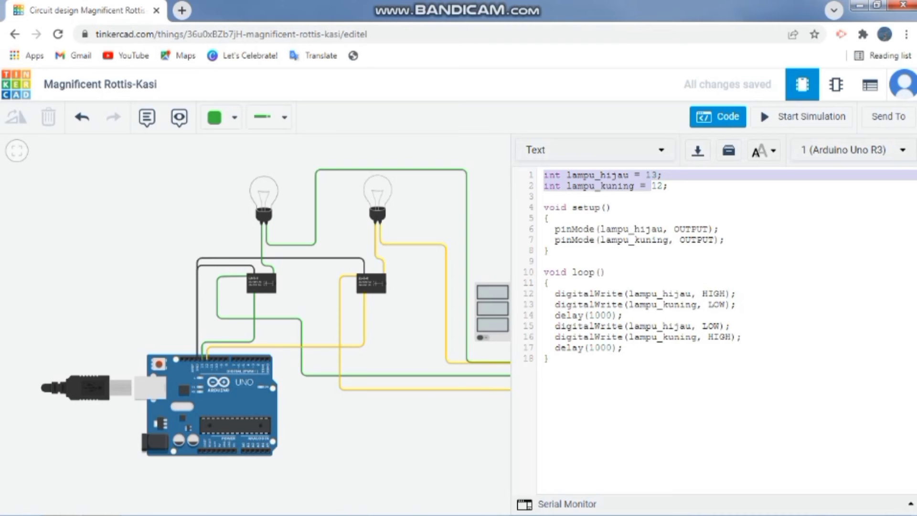
left_click_drag(674, 228, 713, 240)
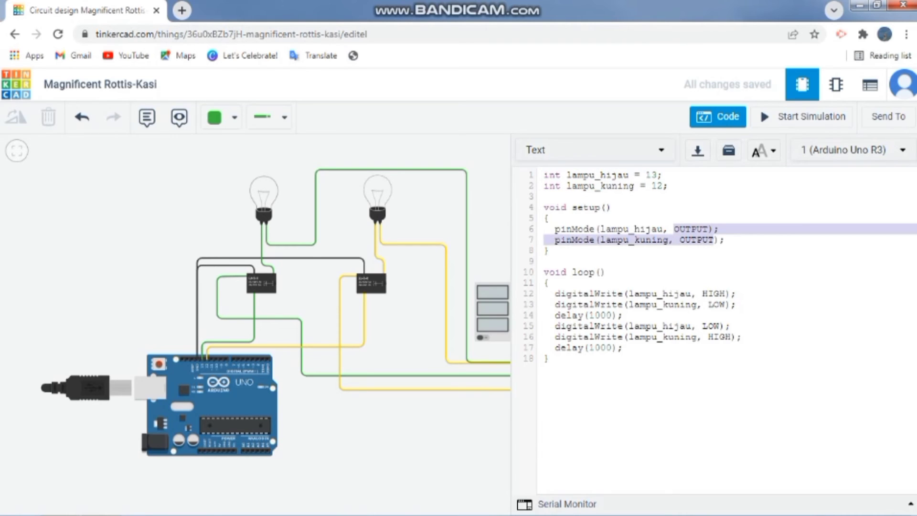
left_click_drag(617, 229, 668, 240)
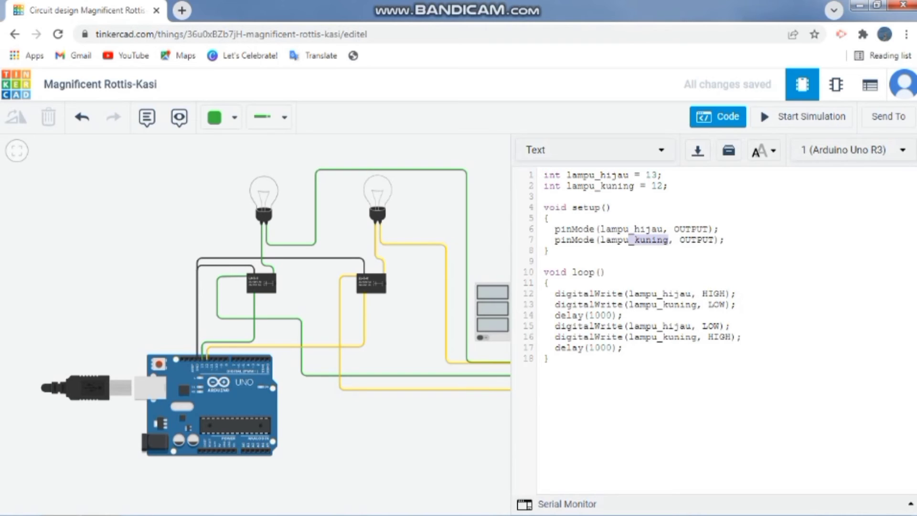
left_click(560, 229)
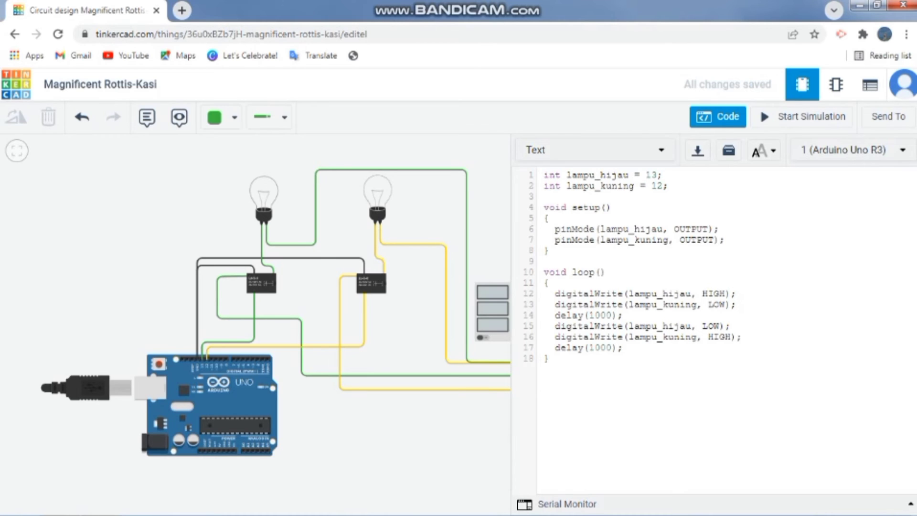
left_click_drag(572, 230, 606, 229)
left_click_drag(674, 229, 696, 229)
left_click_drag(634, 230, 668, 239)
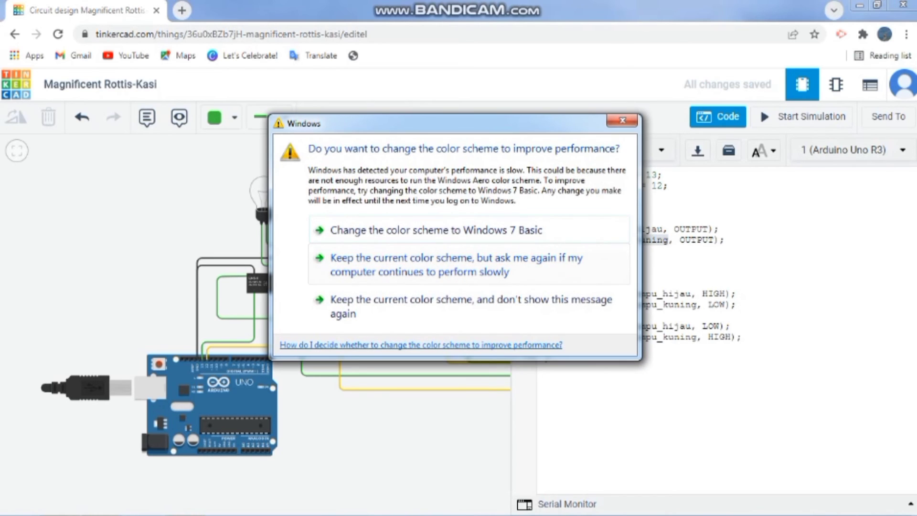
key("Escape")
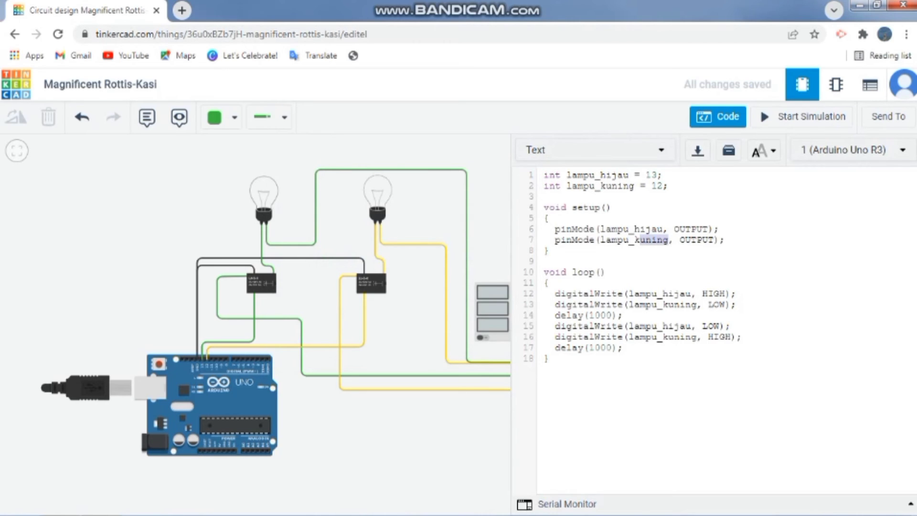
left_click_drag(566, 229, 639, 240)
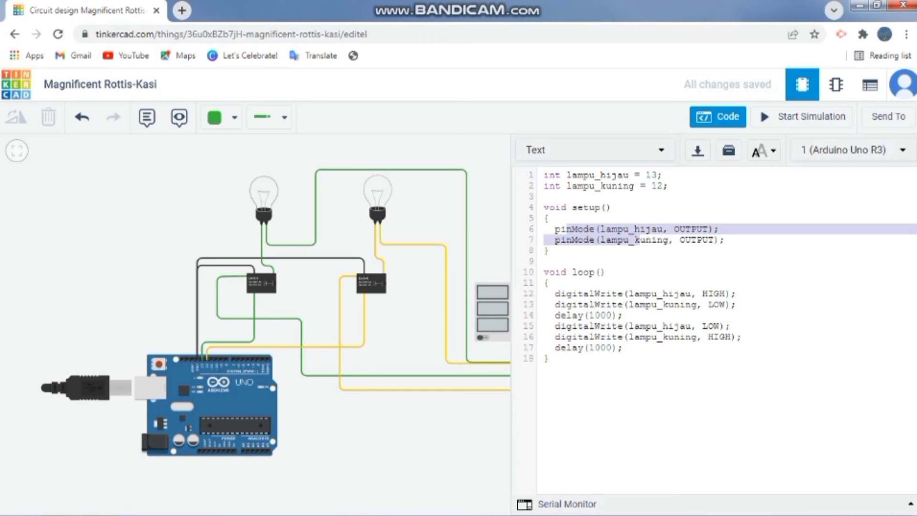
left_click_drag(561, 208, 646, 229)
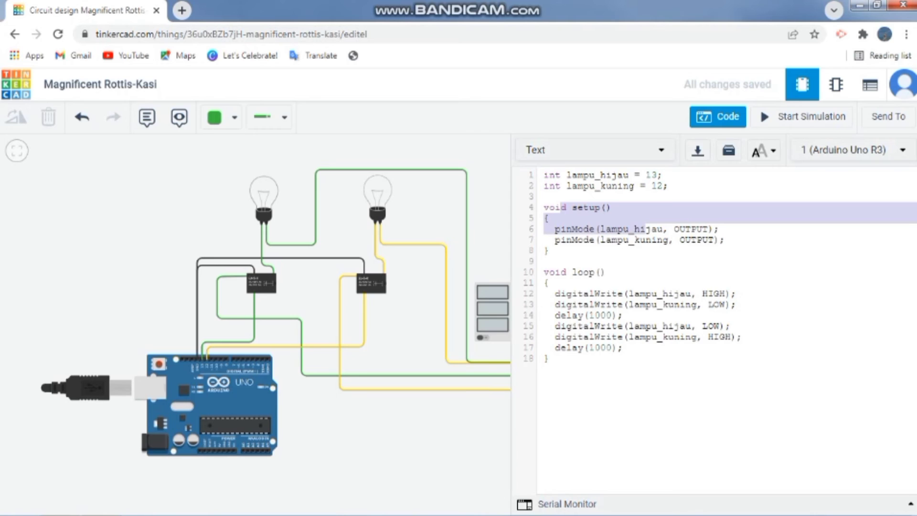
left_click_drag(707, 230, 568, 208)
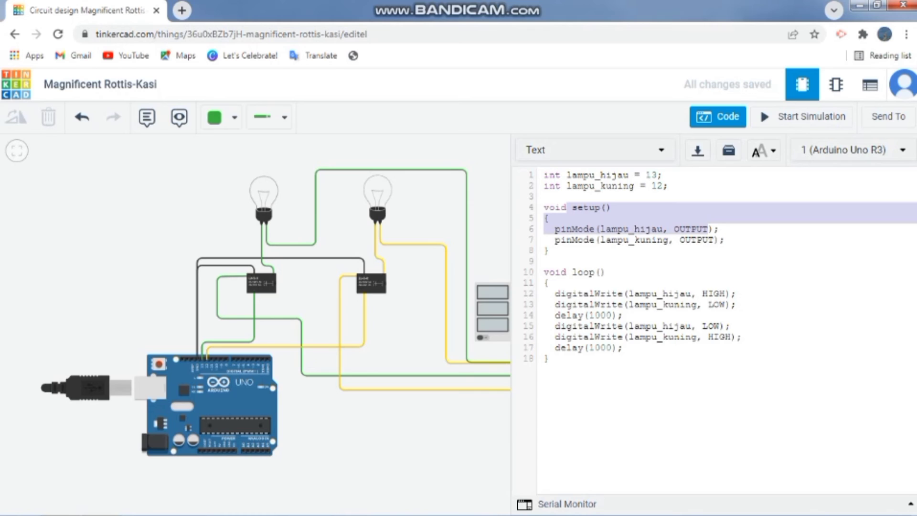
Review the loop function's digitalWrite and delay lines for both lamps, and close the code editor
left_click_drag(546, 283, 645, 304)
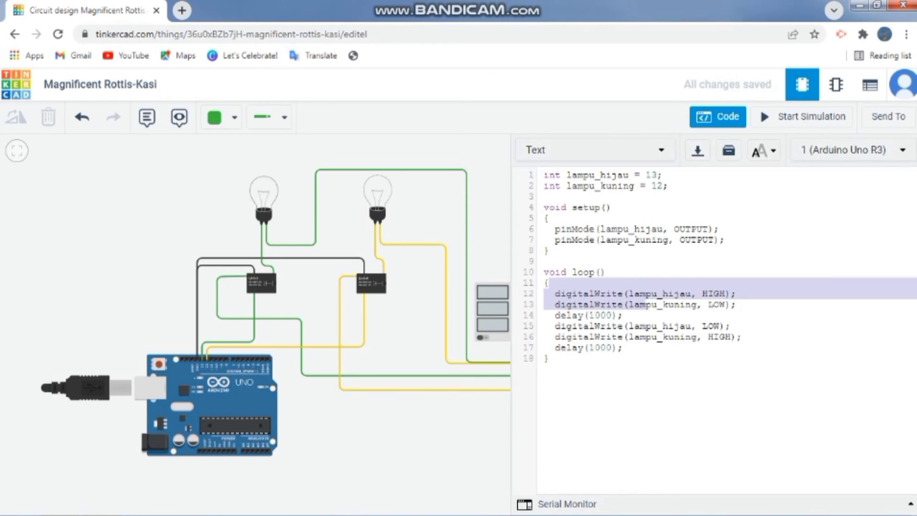
left_click(640, 326)
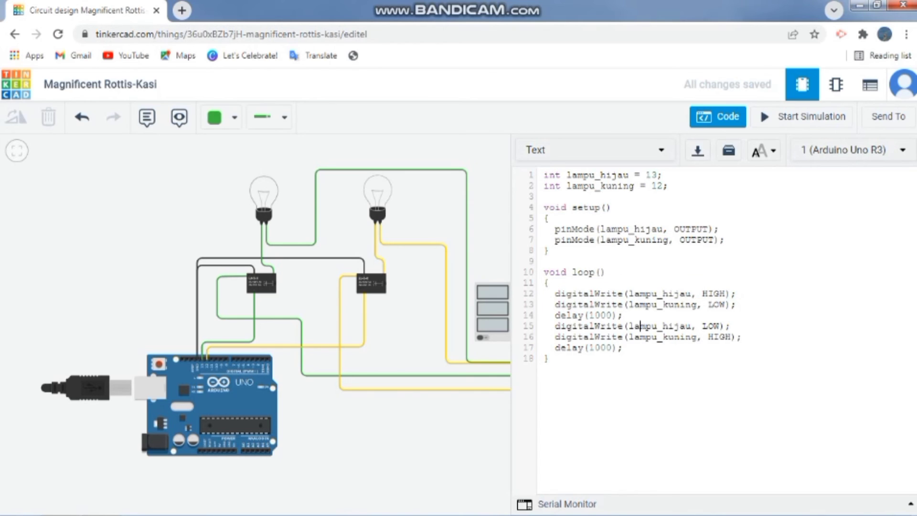
left_click_drag(583, 293, 720, 293)
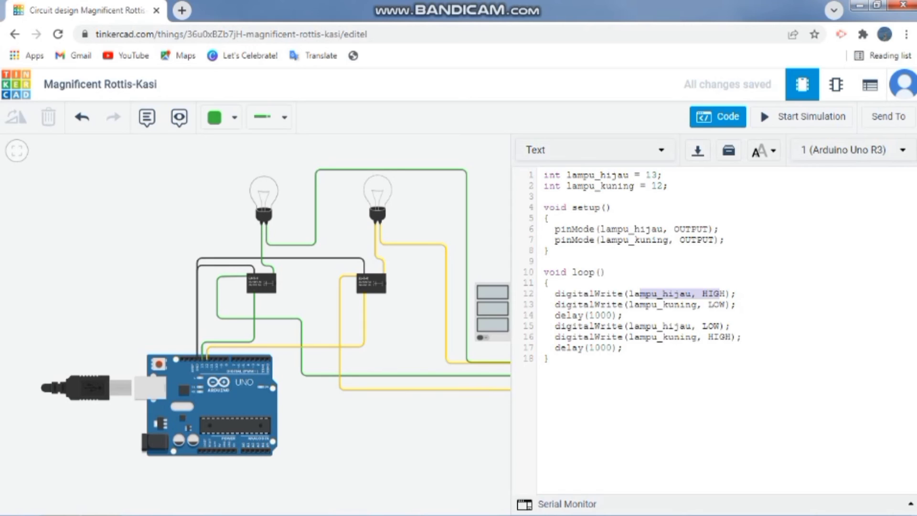
mouse_move(633, 304)
left_mouse_down()
mouse_move(685, 304)
mouse_move(627, 315)
left_mouse_up()
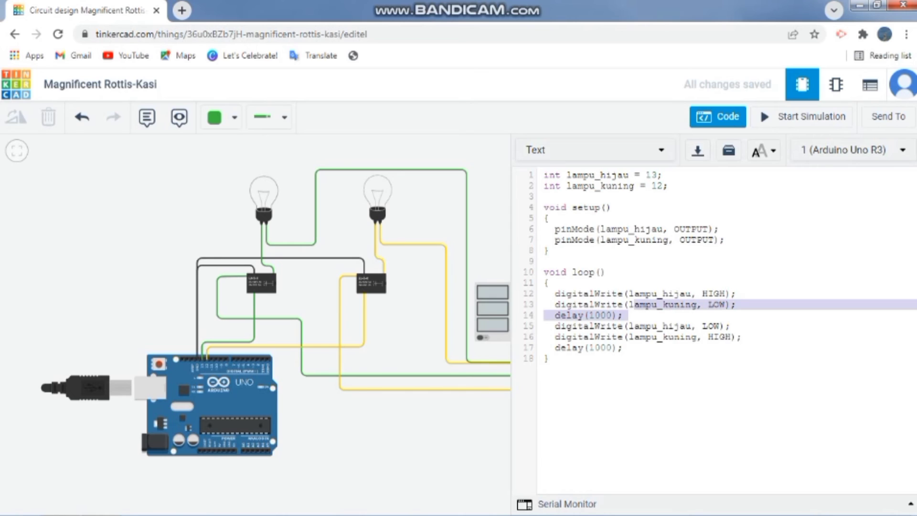
left_click(702, 294)
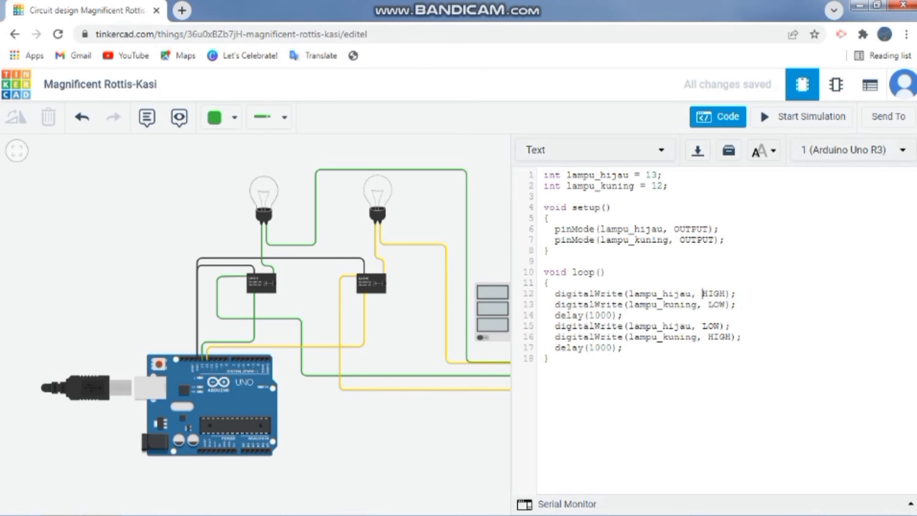
left_click_drag(639, 294, 726, 294)
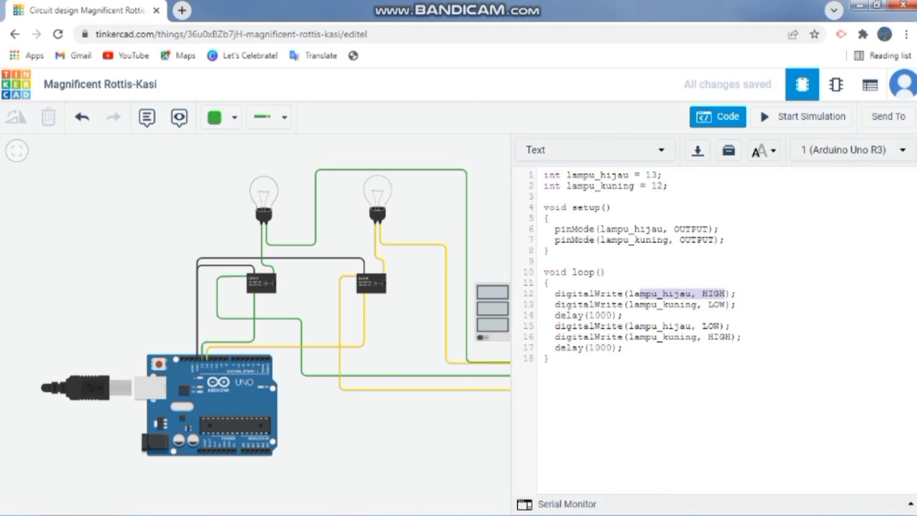
left_click_drag(628, 304, 719, 304)
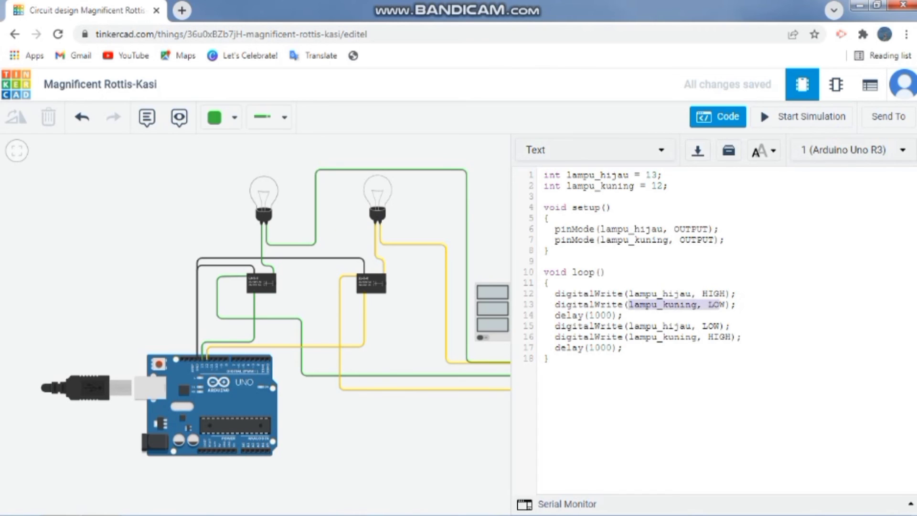
left_click_drag(567, 315, 627, 315)
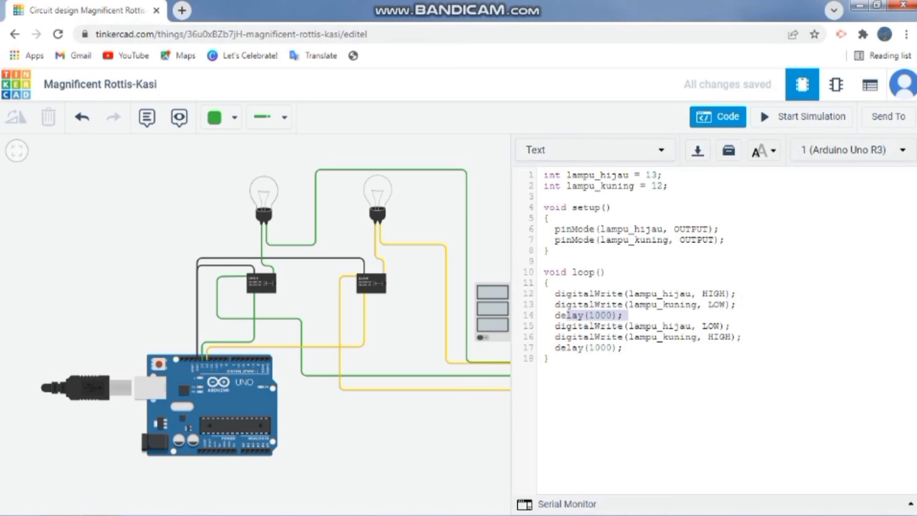
left_click_drag(550, 359, 548, 187)
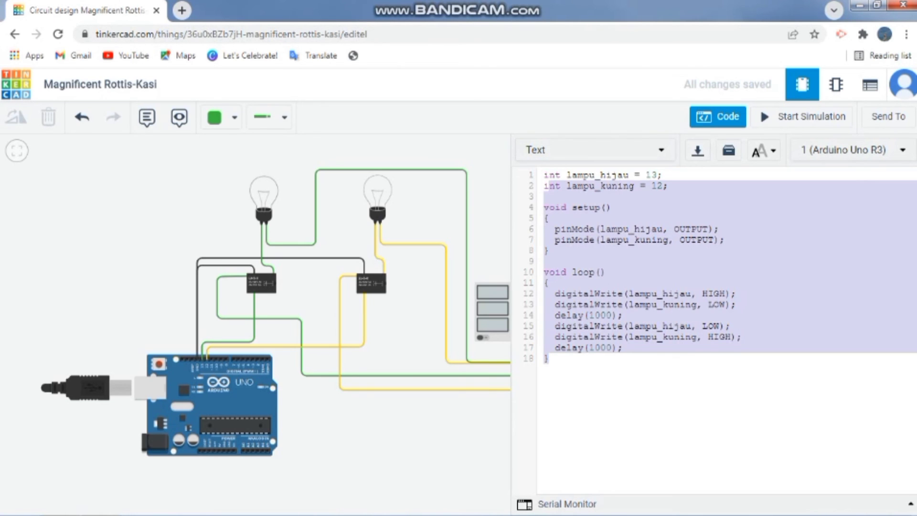
left_click(554, 196)
left_click(717, 117)
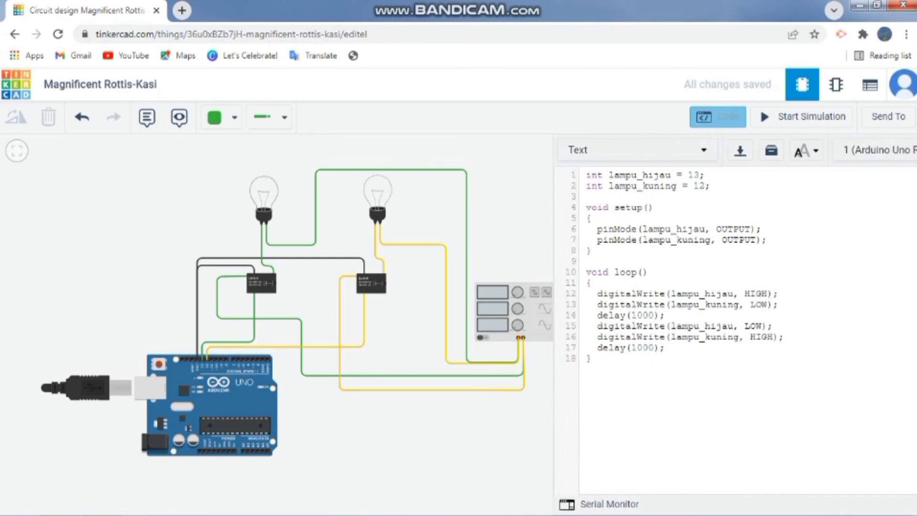
Start the simulation and check the alternate switching of the two bulbs, selecting each bulb in turn
left_click(802, 117)
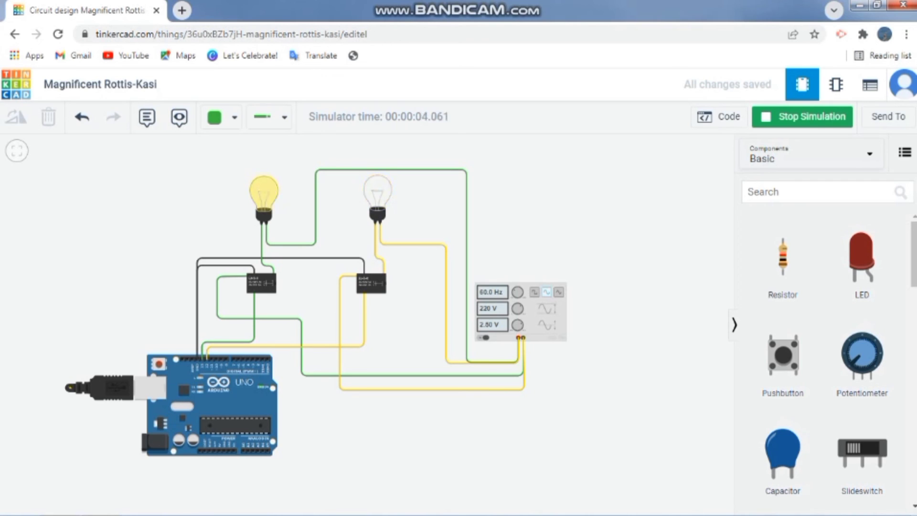
left_click(263, 197)
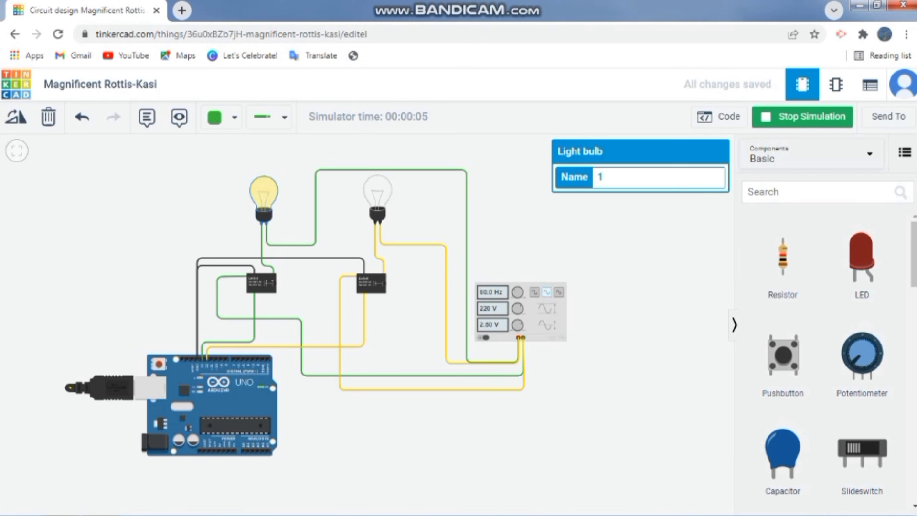
left_click(377, 197)
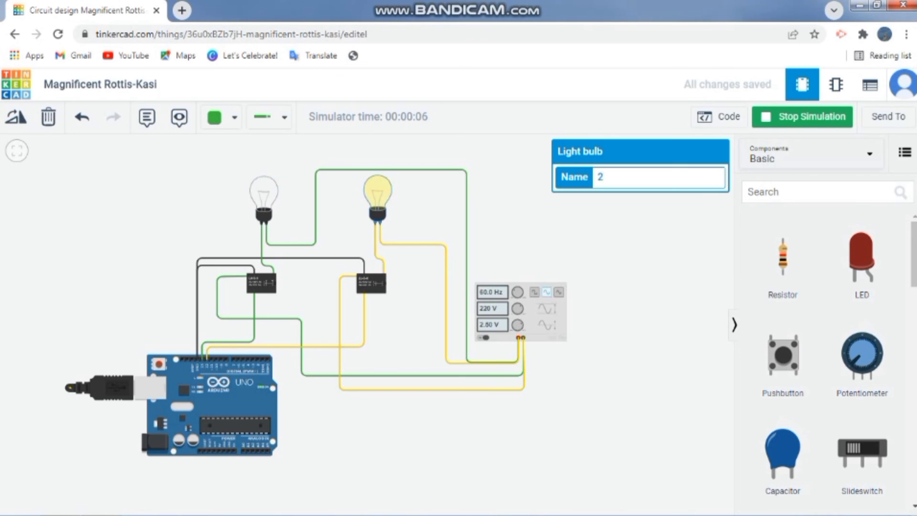
left_click(263, 197)
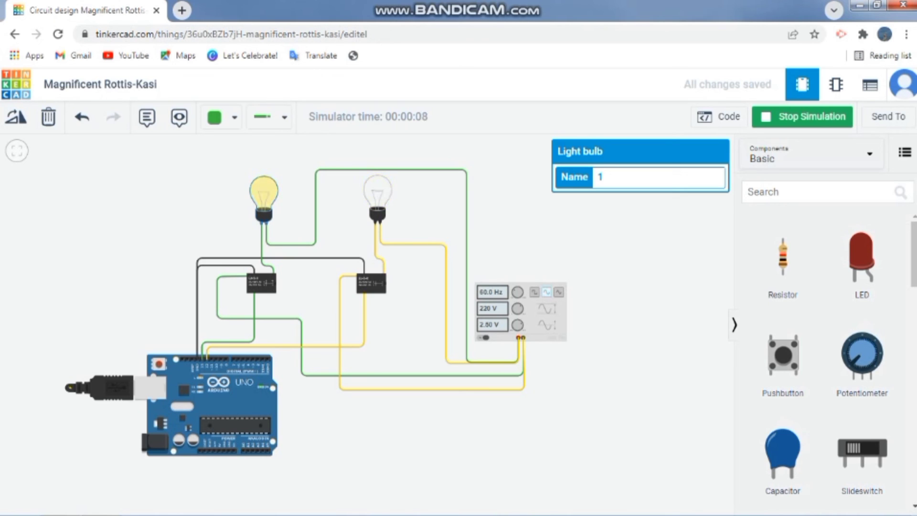
left_click(377, 197)
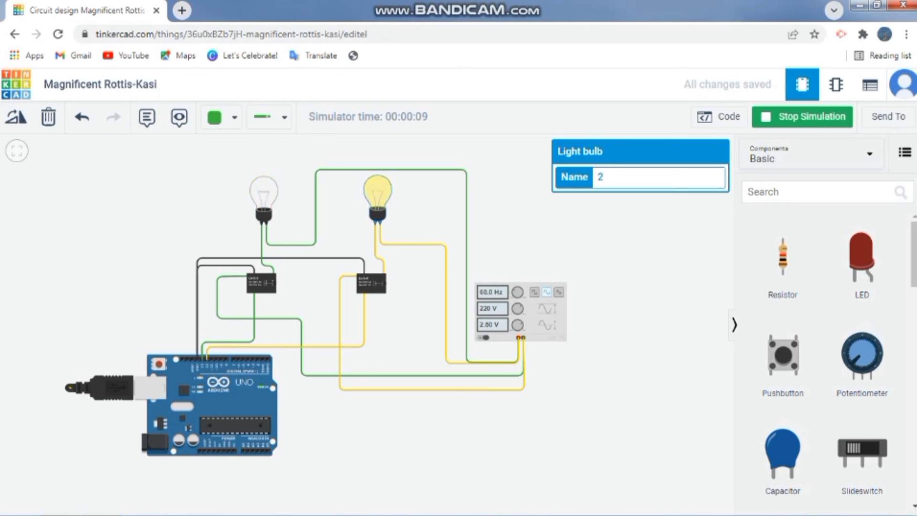